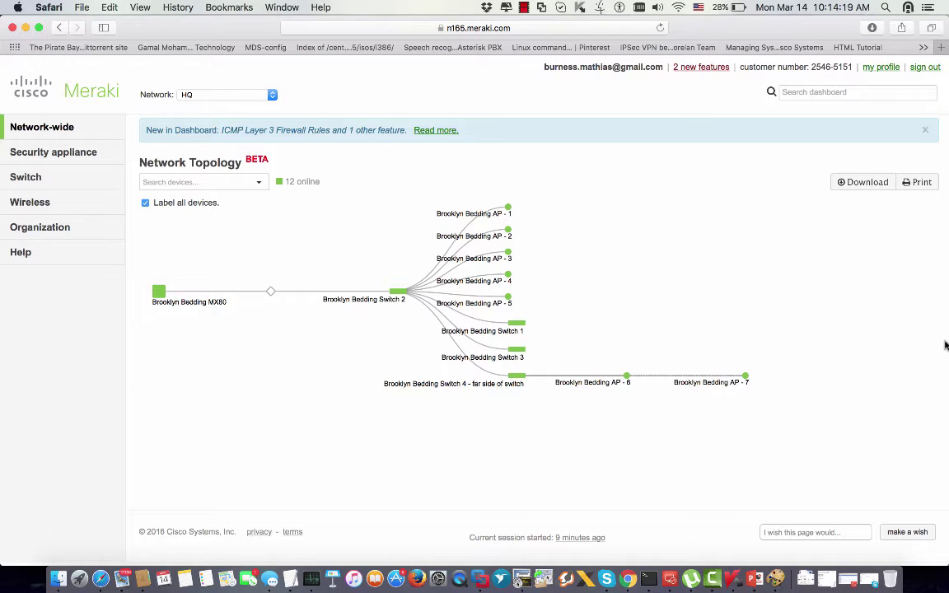
- Switch to PowerPoint, showing the seldomtuts presentation's 'Seldom Tutorials' title slide
{"action": "left_click", "coordinate": [763, 583]}
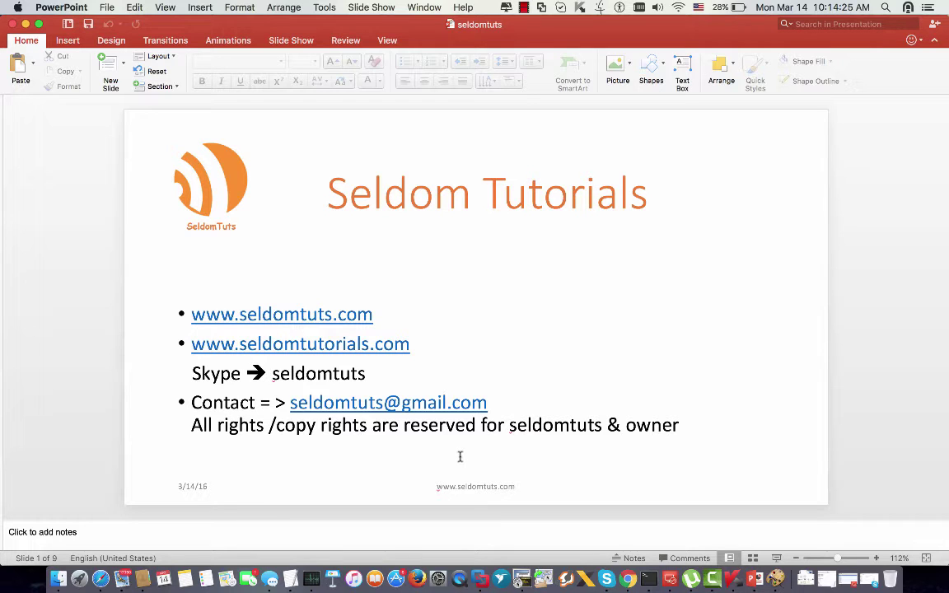
- Switch back to the Meraki dashboard in Safari and dismiss the favourites list
{"action": "left_click", "coordinate": [101, 580]}
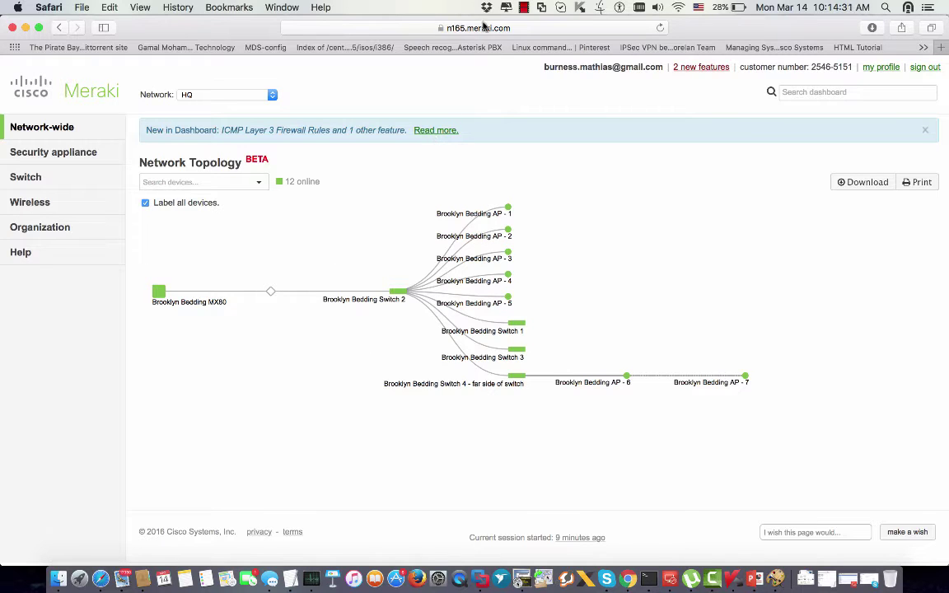
{"action": "left_click", "coordinate": [434, 27]}
{"action": "left_click", "coordinate": [239, 368]}
{"action": "mouse_move", "coordinate": [59, 127]}
{"action": "left_click", "coordinate": [572, 28]}
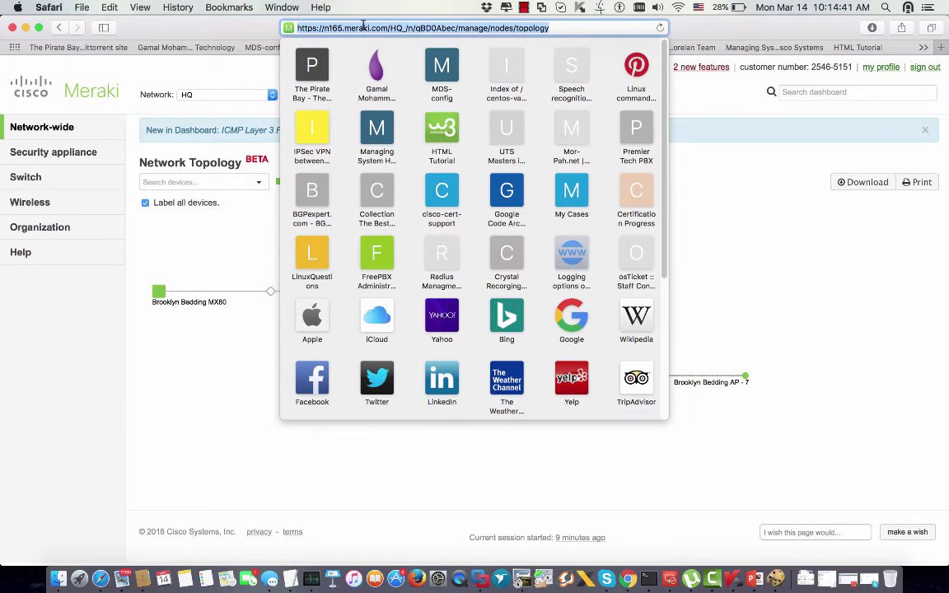
{"action": "left_click", "coordinate": [70, 357]}
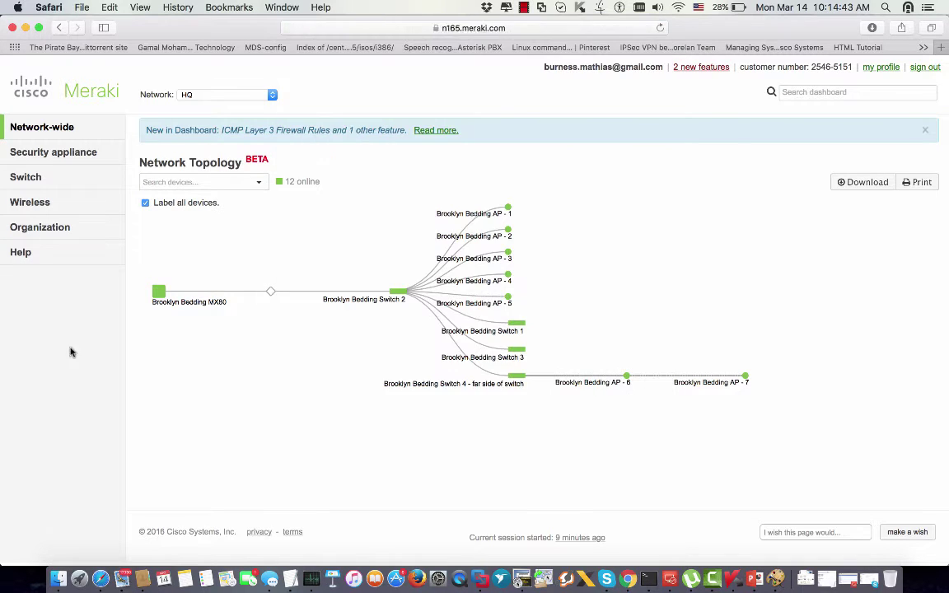
- Reload the HQ network topology map showing 12 devices online
{"action": "mouse_move", "coordinate": [80, 137]}
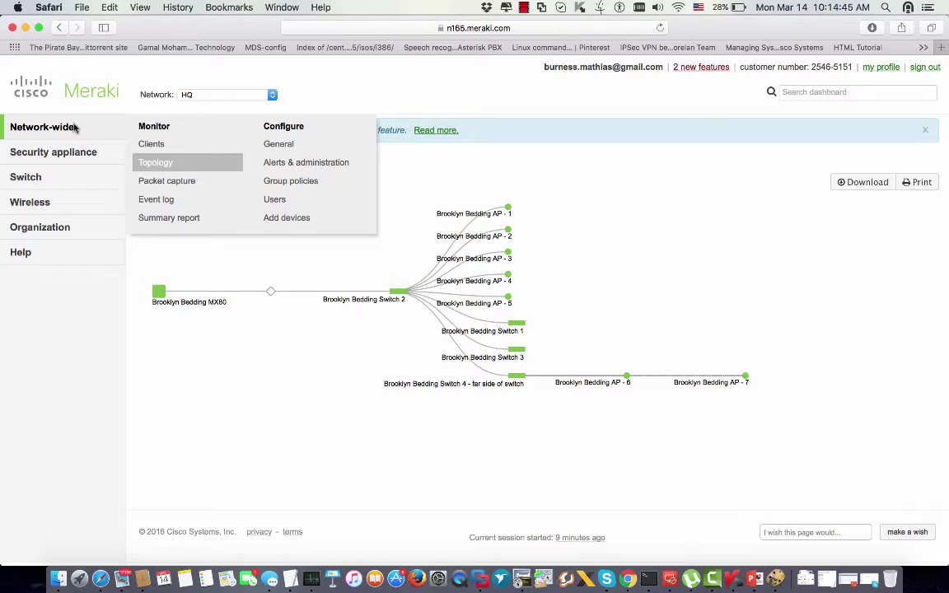
{"action": "left_click", "coordinate": [162, 163]}
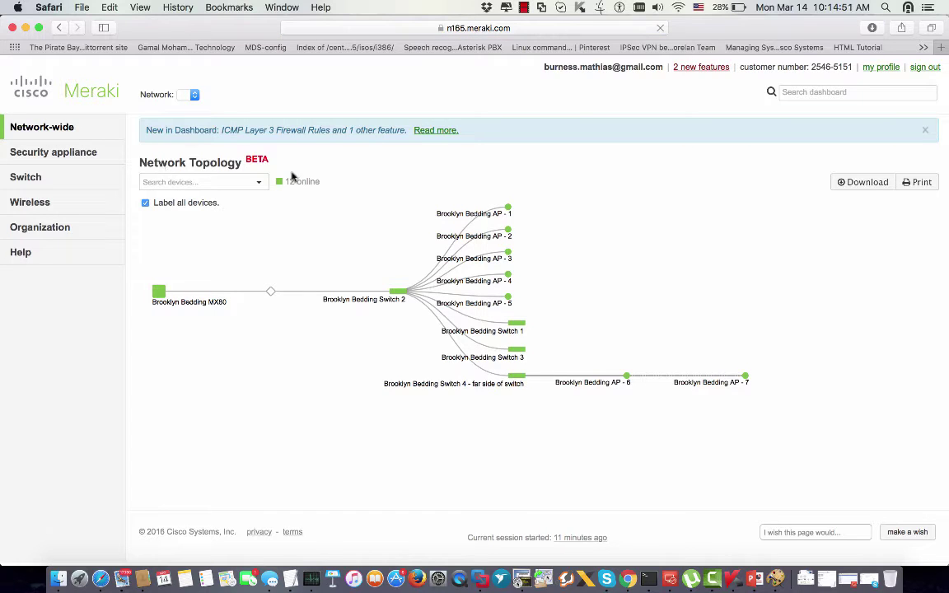
{"action": "mouse_move", "coordinate": [145, 275]}
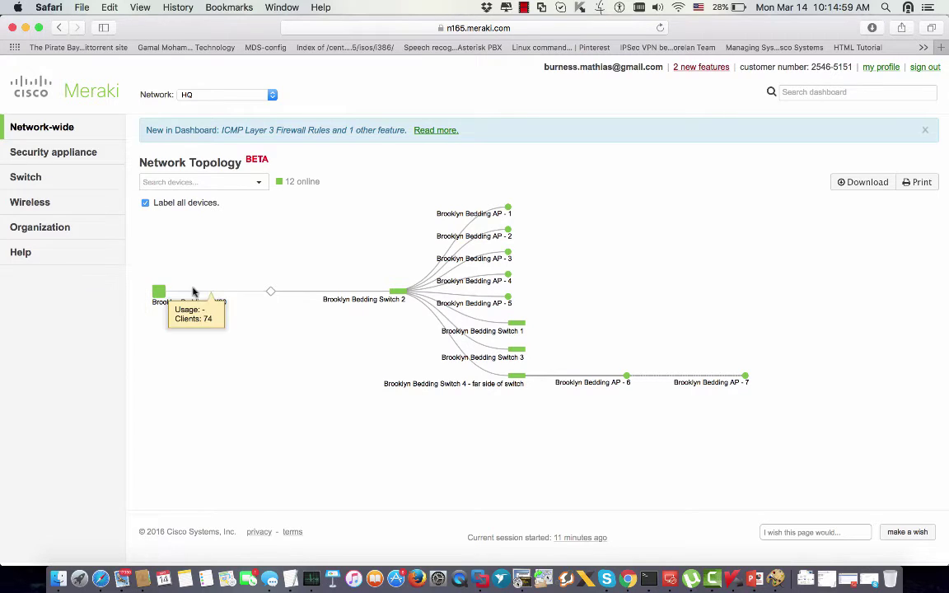
{"action": "mouse_move", "coordinate": [334, 298]}
{"action": "mouse_move", "coordinate": [375, 298]}
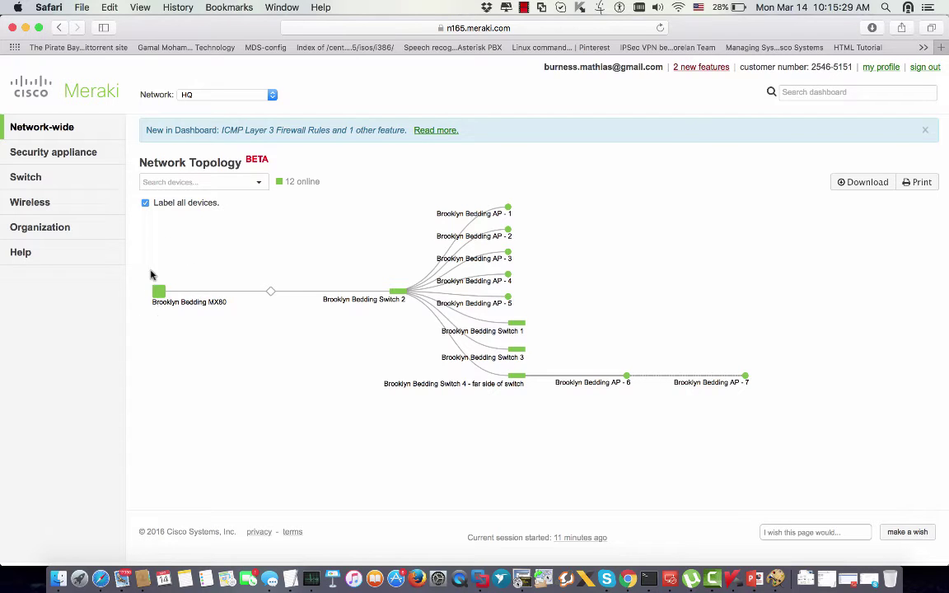
- Bring up the Security appliance menu's Configure options, including Firewall
{"action": "mouse_move", "coordinate": [63, 153]}
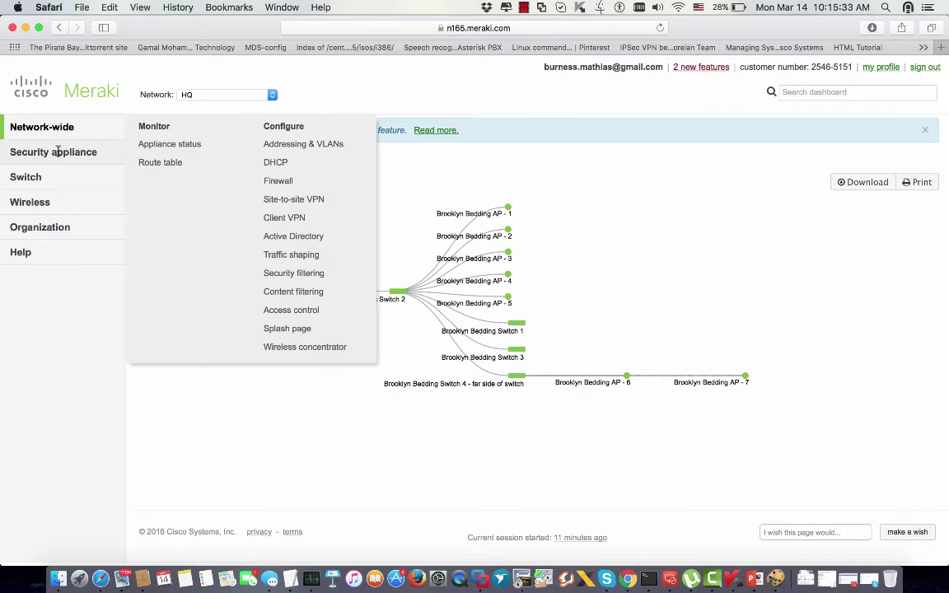
{"action": "mouse_move", "coordinate": [43, 170]}
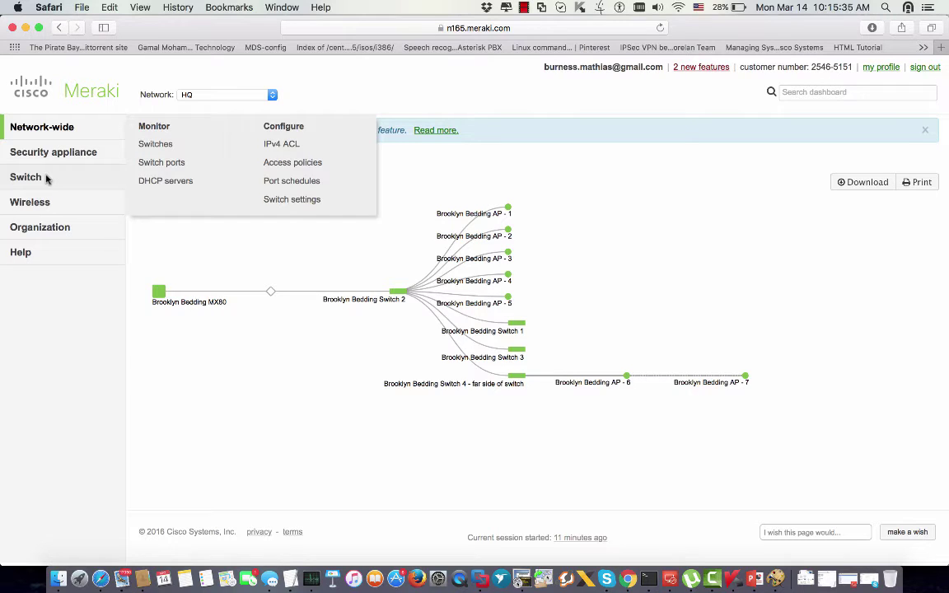
{"action": "mouse_move", "coordinate": [36, 198]}
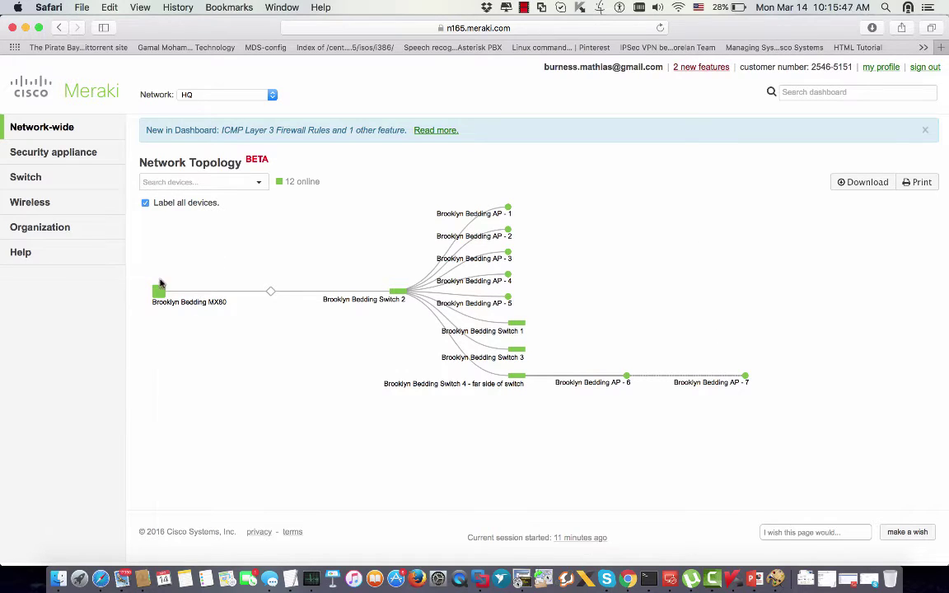
{"action": "mouse_move", "coordinate": [122, 210]}
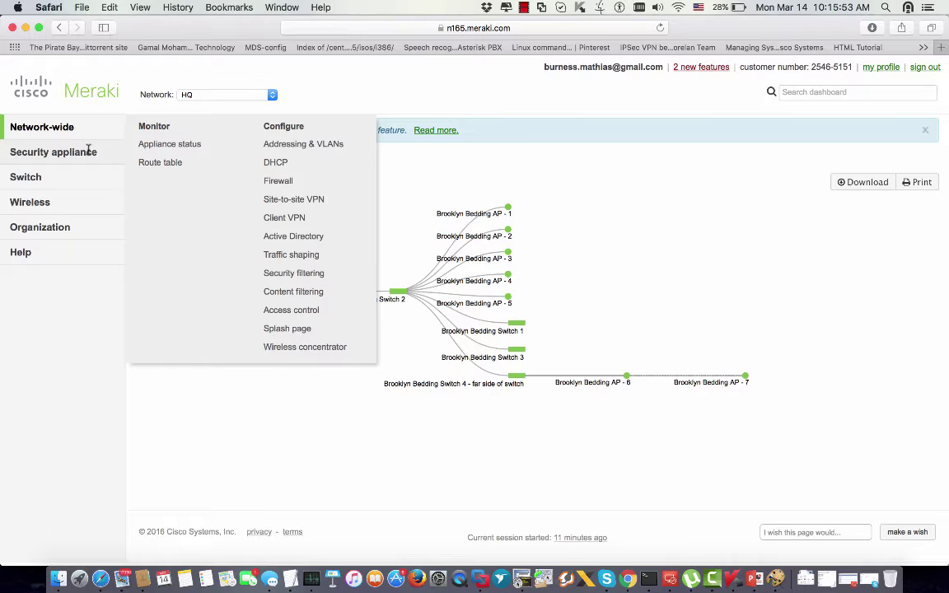
- Open the HQ Firewall page and highlight its Firewall and Layer 7 headings
{"action": "left_click", "coordinate": [287, 186]}
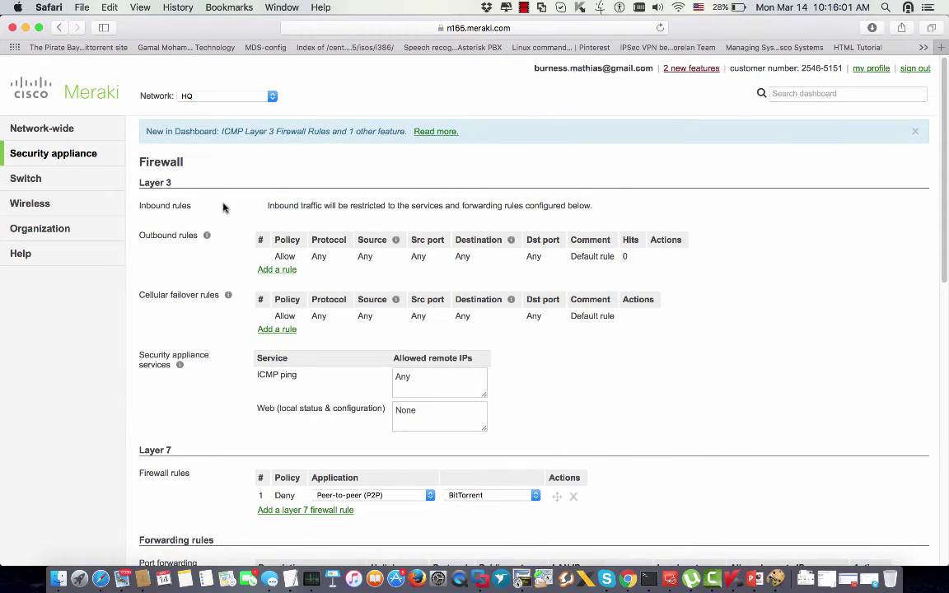
{"action": "left_click_drag", "start_coordinate": [185, 161], "coordinate": [140, 161]}
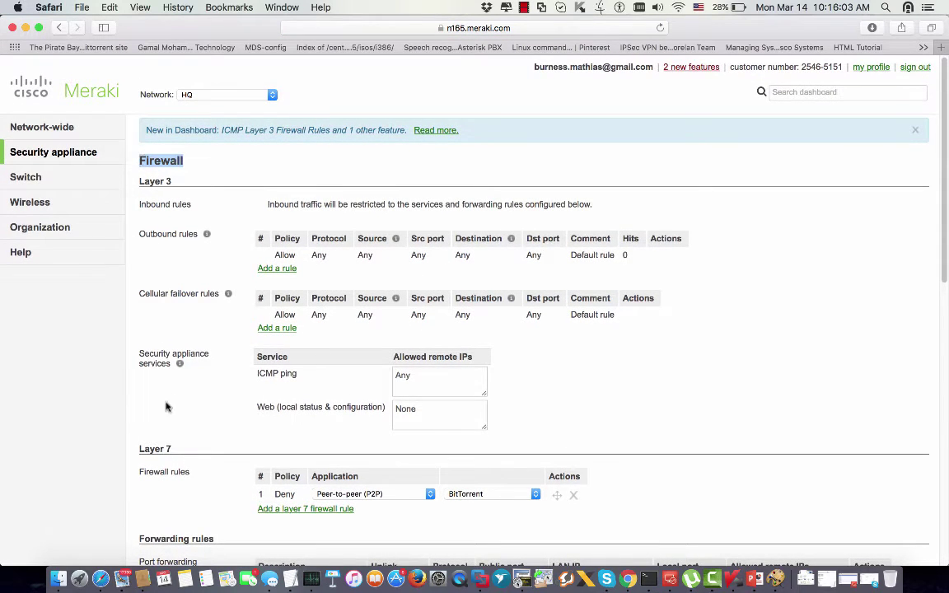
{"action": "left_click_drag", "start_coordinate": [188, 449], "coordinate": [135, 448]}
{"action": "left_click_drag", "start_coordinate": [162, 155], "coordinate": [127, 146]}
{"action": "left_click", "coordinate": [166, 448]}
{"action": "left_click_drag", "start_coordinate": [168, 448], "coordinate": [138, 446]}
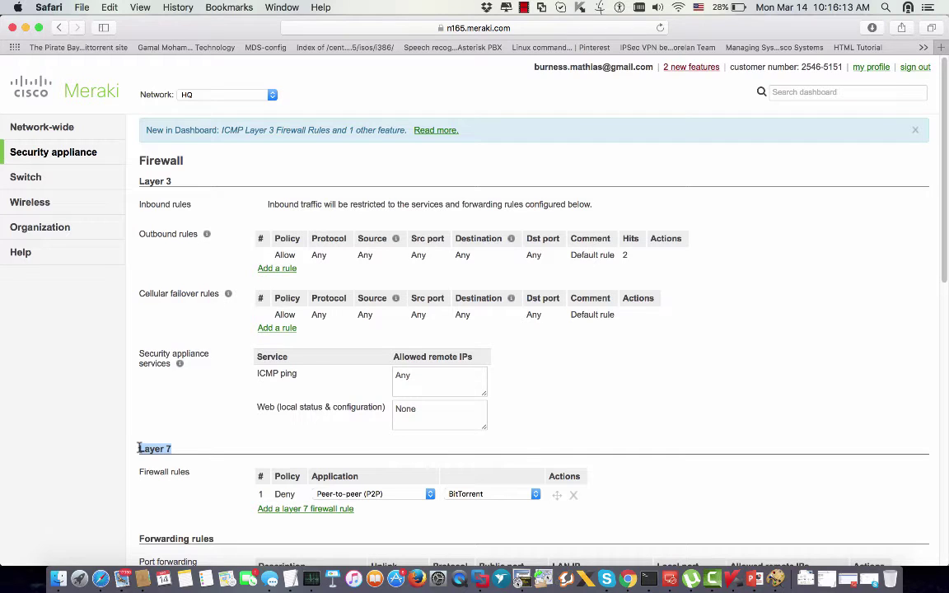
- Point out the Outbound rules label, Protocol and Src port columns, and the inbound traffic note
{"action": "mouse_move", "coordinate": [187, 235]}
{"action": "left_click_drag", "start_coordinate": [198, 235], "coordinate": [147, 235]}
{"action": "mouse_move", "coordinate": [181, 293]}
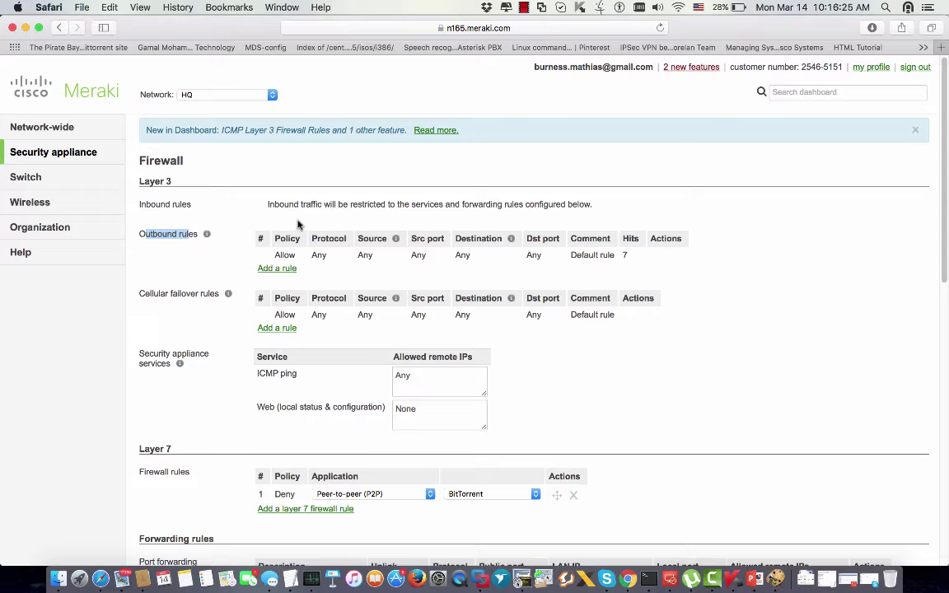
{"action": "left_click_drag", "start_coordinate": [325, 239], "coordinate": [345, 235]}
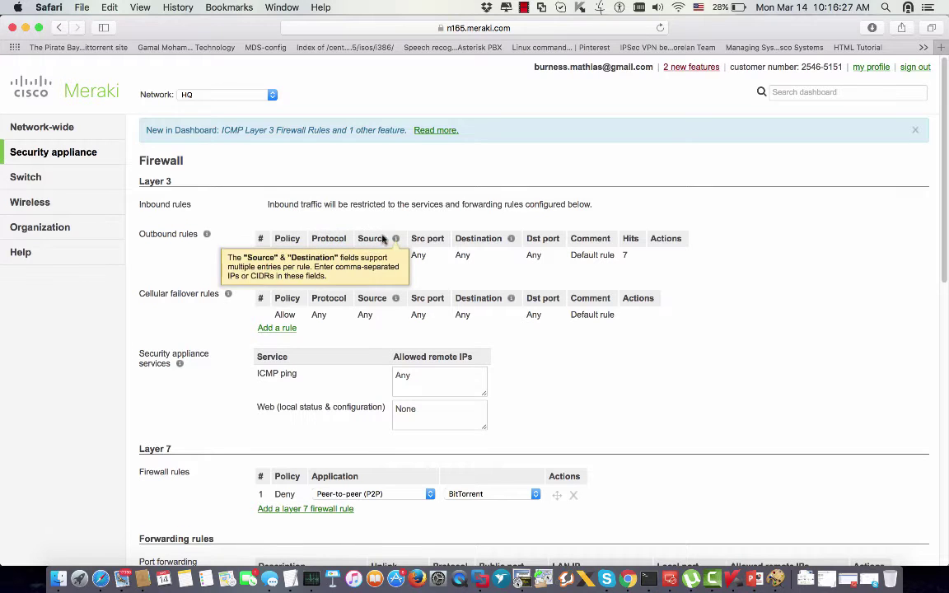
{"action": "left_click", "coordinate": [435, 237]}
{"action": "left_click_drag", "start_coordinate": [421, 240], "coordinate": [429, 238]}
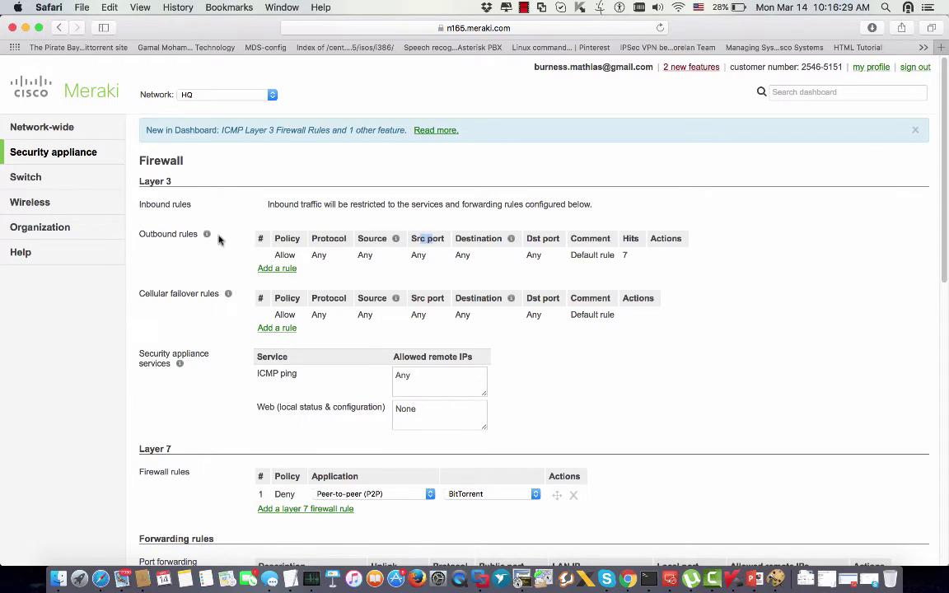
{"action": "scroll", "coordinate": [303, 221], "scroll_direction": "down", "scroll_amount": 1}
{"action": "scroll", "coordinate": [299, 227], "scroll_direction": "up", "scroll_amount": 1}
{"action": "left_click", "coordinate": [309, 206]}
{"action": "left_click_drag", "start_coordinate": [309, 206], "coordinate": [362, 206]}
{"action": "left_click", "coordinate": [360, 206]}
- Scroll down through the rule sections toward the port forwarding rules
{"action": "scroll", "coordinate": [360, 206], "scroll_direction": "down", "scroll_amount": 1}
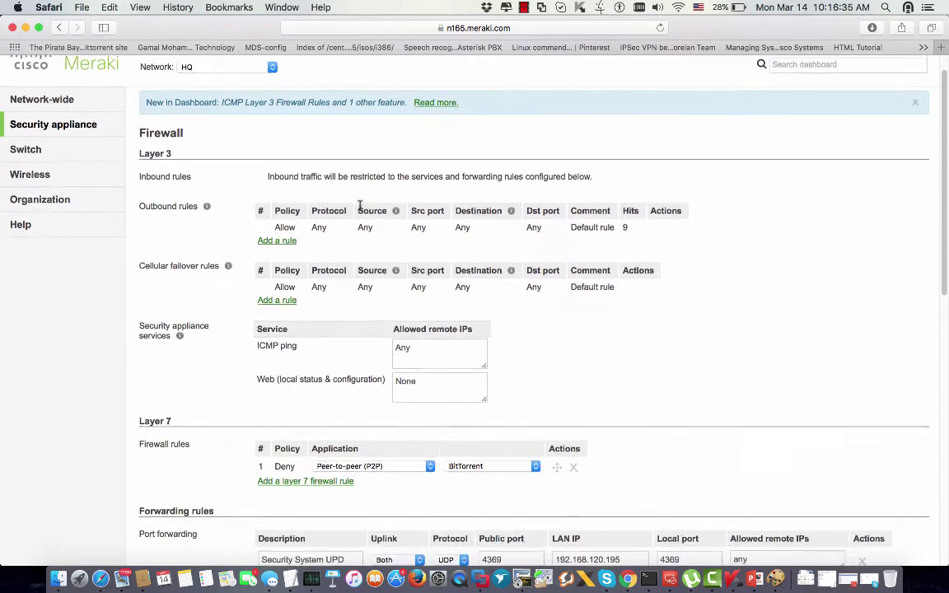
{"action": "scroll", "coordinate": [360, 206], "scroll_direction": "up", "scroll_amount": 1}
{"action": "scroll", "coordinate": [360, 207], "scroll_direction": "down", "scroll_amount": 5}
{"action": "scroll", "coordinate": [360, 209], "scroll_direction": "down", "scroll_amount": 2}
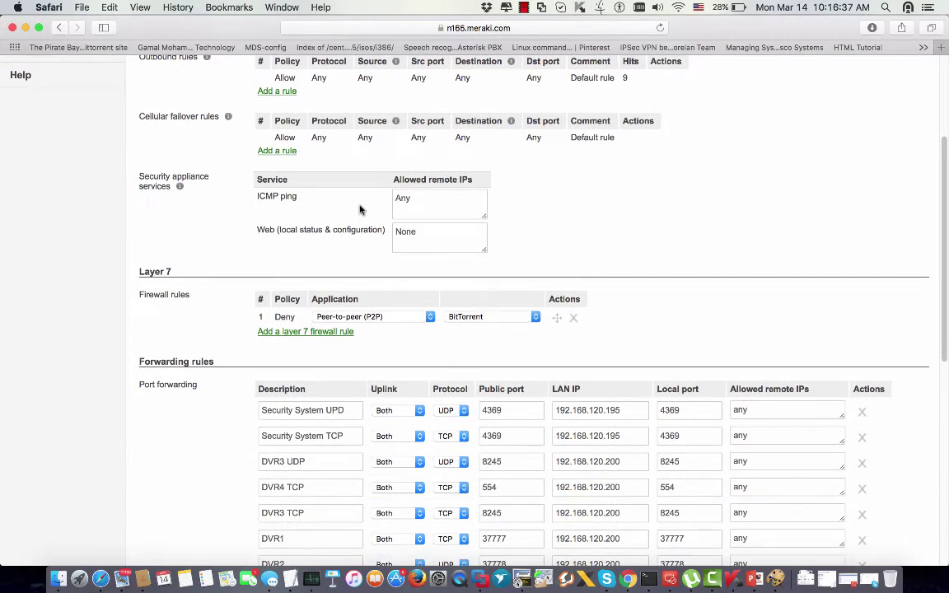
{"action": "left_click_drag", "start_coordinate": [214, 361], "coordinate": [140, 361]}
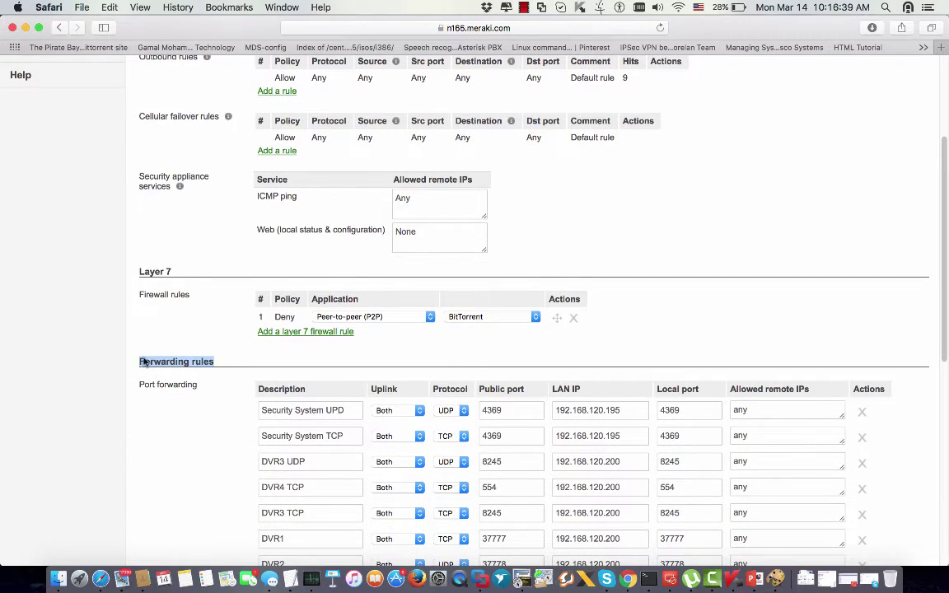
{"action": "scroll", "coordinate": [206, 311], "scroll_direction": "down", "scroll_amount": 8}
- Select the VPNserver forwarding rule's LAN IP 192.168.120.254, then scroll back up
{"action": "scroll", "coordinate": [205, 313], "scroll_direction": "down", "scroll_amount": 3}
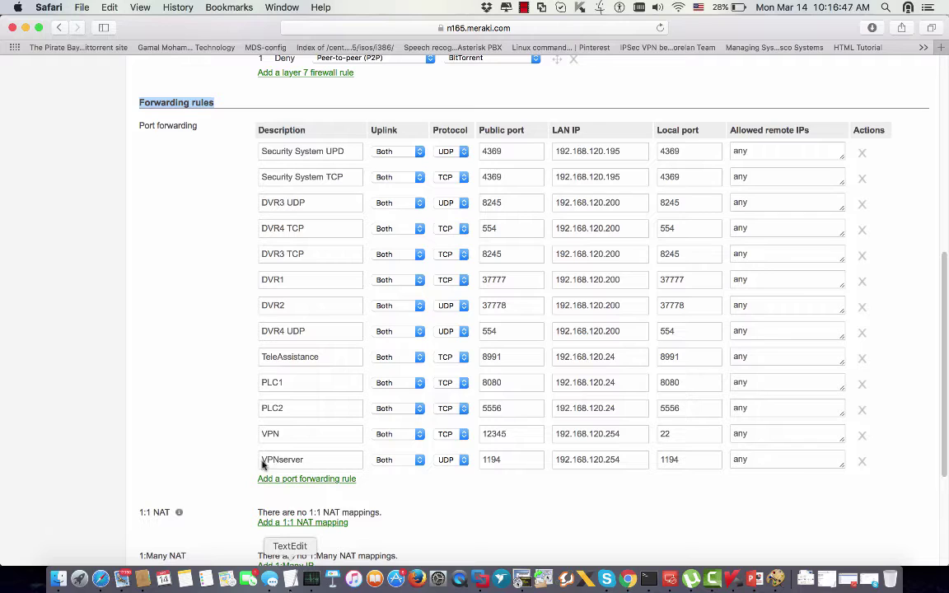
{"action": "left_click", "coordinate": [327, 459]}
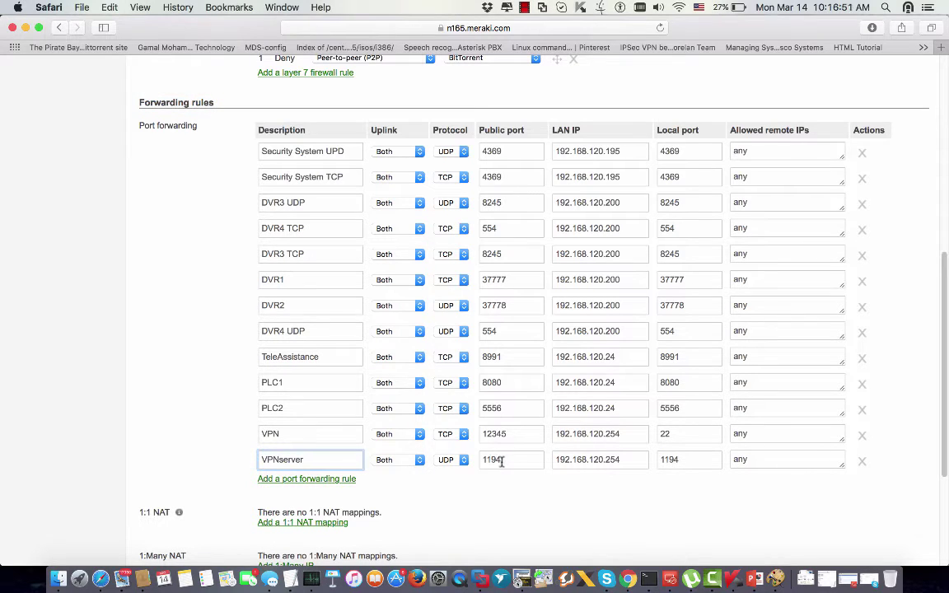
{"action": "left_click", "coordinate": [592, 455]}
{"action": "left_click_drag", "start_coordinate": [632, 458], "coordinate": [546, 458]}
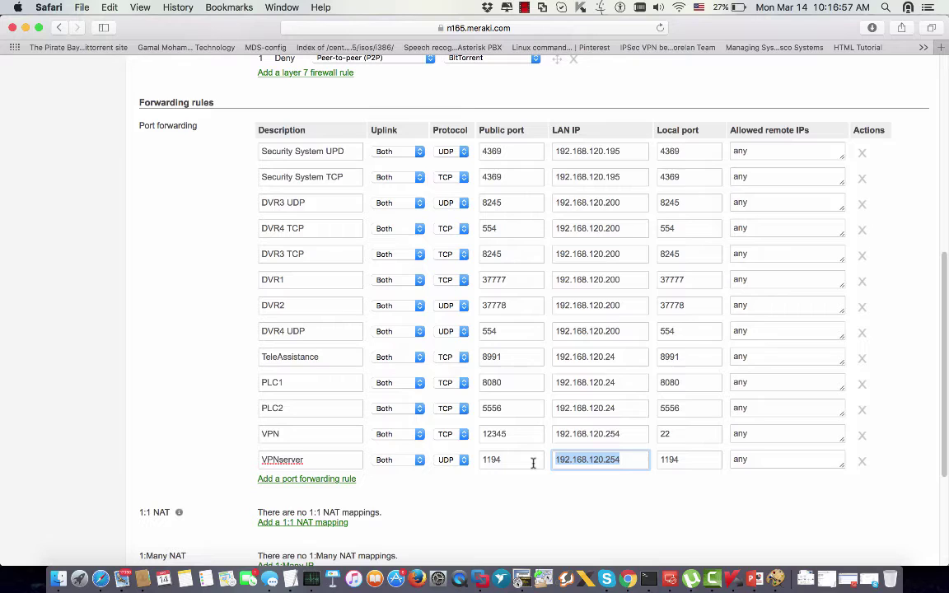
{"action": "scroll", "coordinate": [532, 462], "scroll_direction": "up", "scroll_amount": 10}
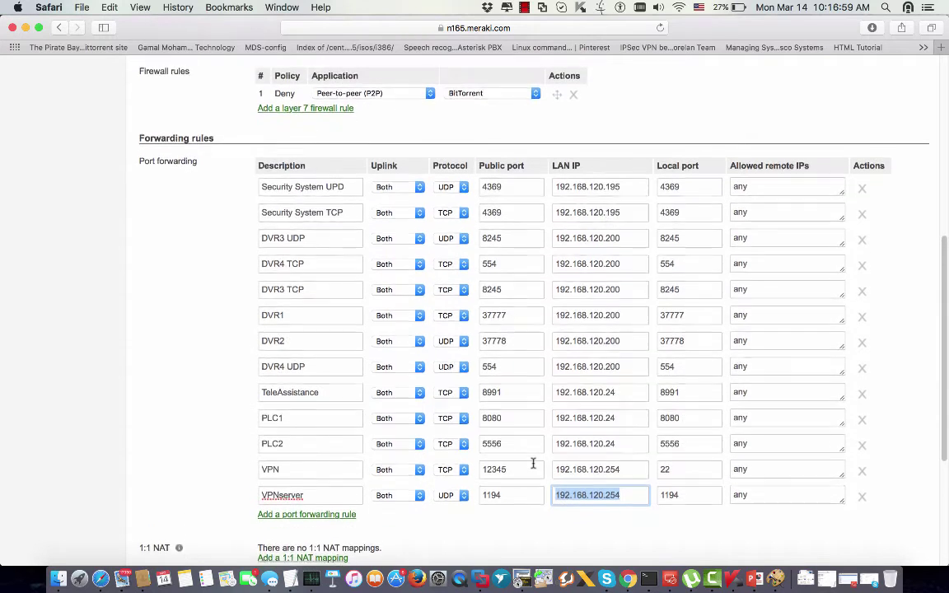
- Return to the HQ network topology map
{"action": "mouse_move", "coordinate": [123, 153]}
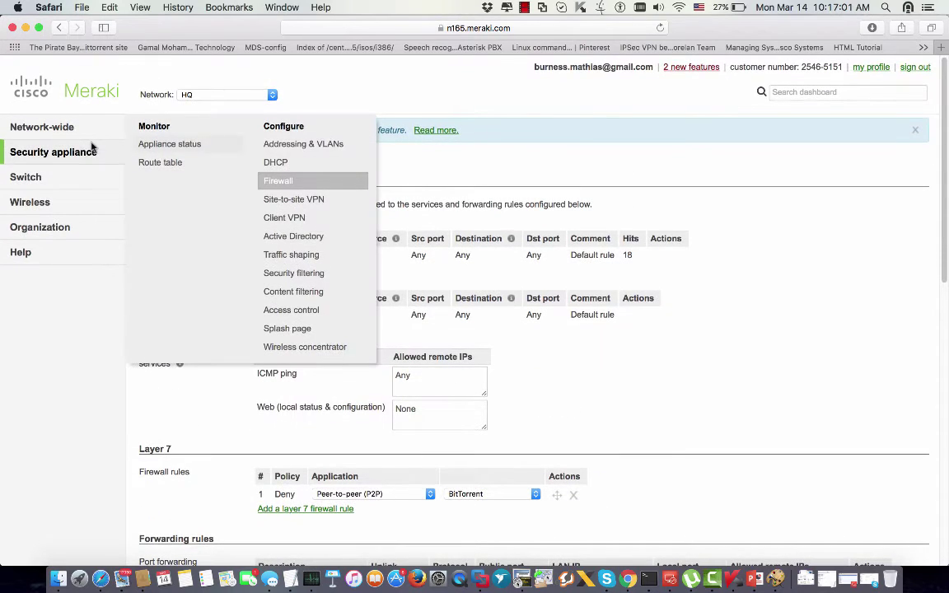
{"action": "mouse_move", "coordinate": [79, 127]}
{"action": "left_click", "coordinate": [151, 166]}
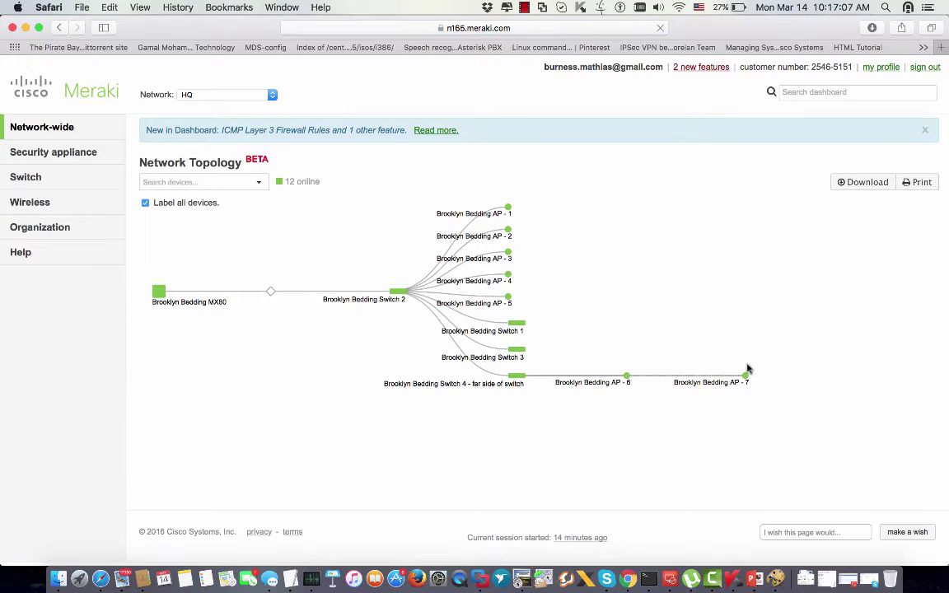
- Reopen the Firewall page and scroll to the Forwarding rules heading and existing VPN rule
{"action": "mouse_move", "coordinate": [737, 365]}
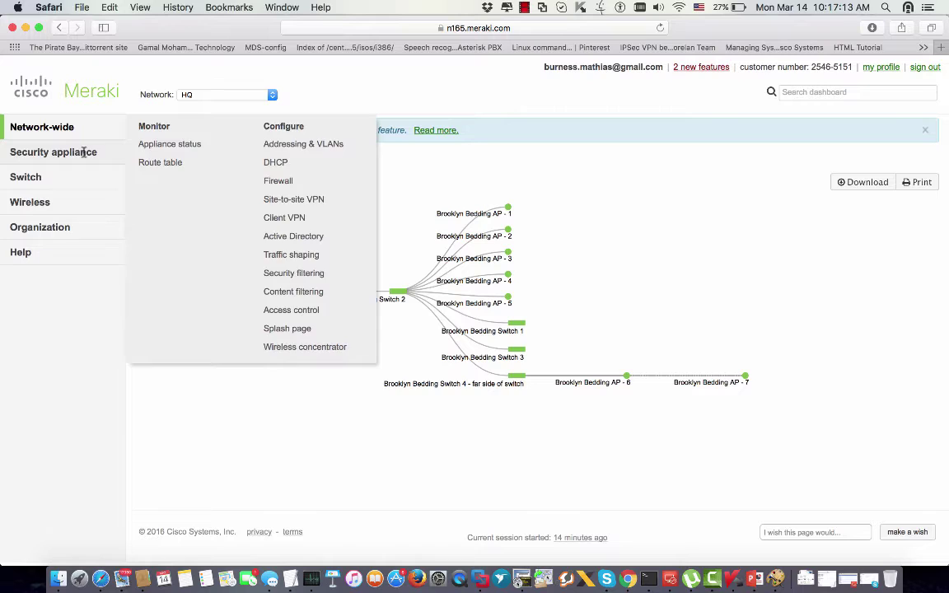
{"action": "mouse_move", "coordinate": [79, 126]}
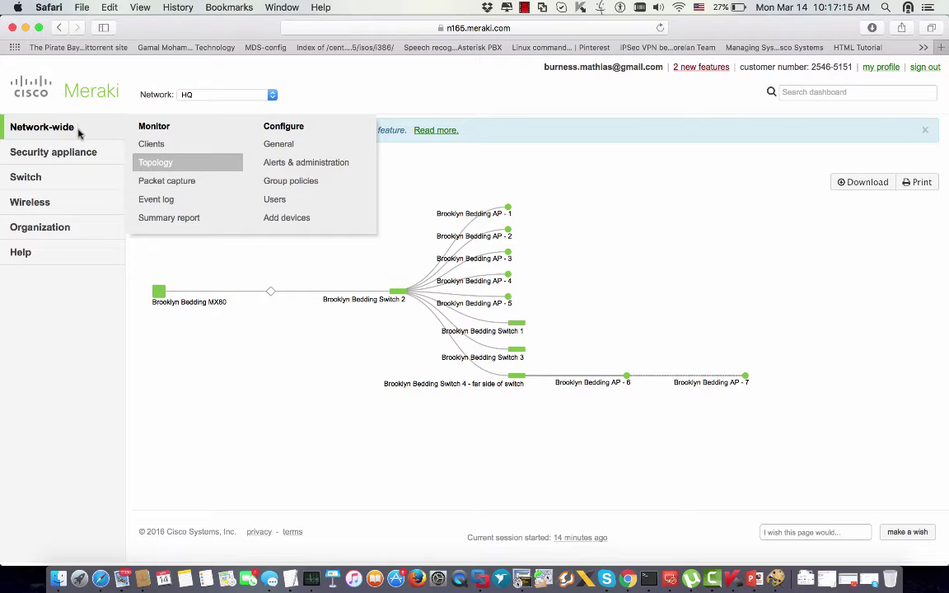
{"action": "mouse_move", "coordinate": [102, 149]}
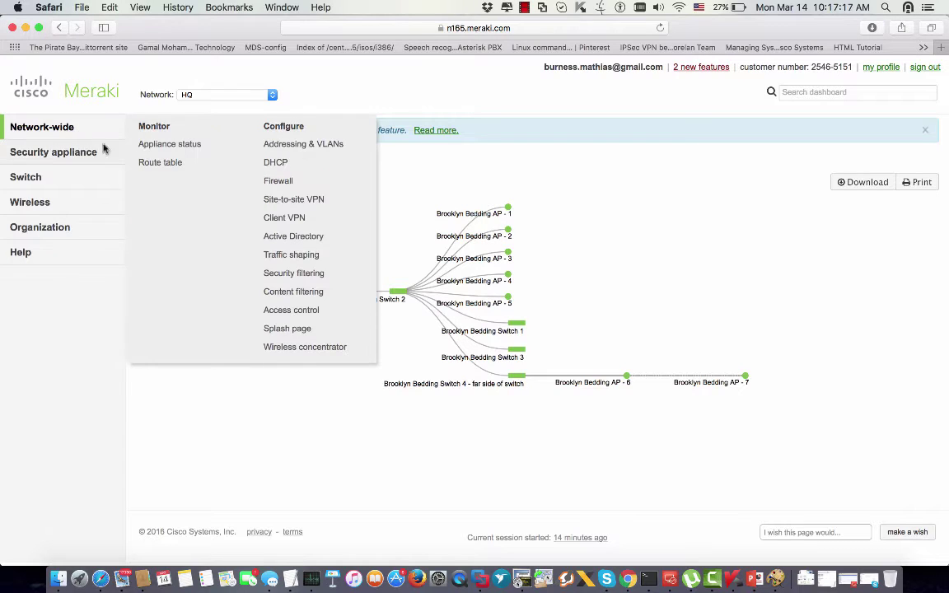
{"action": "left_click", "coordinate": [288, 183]}
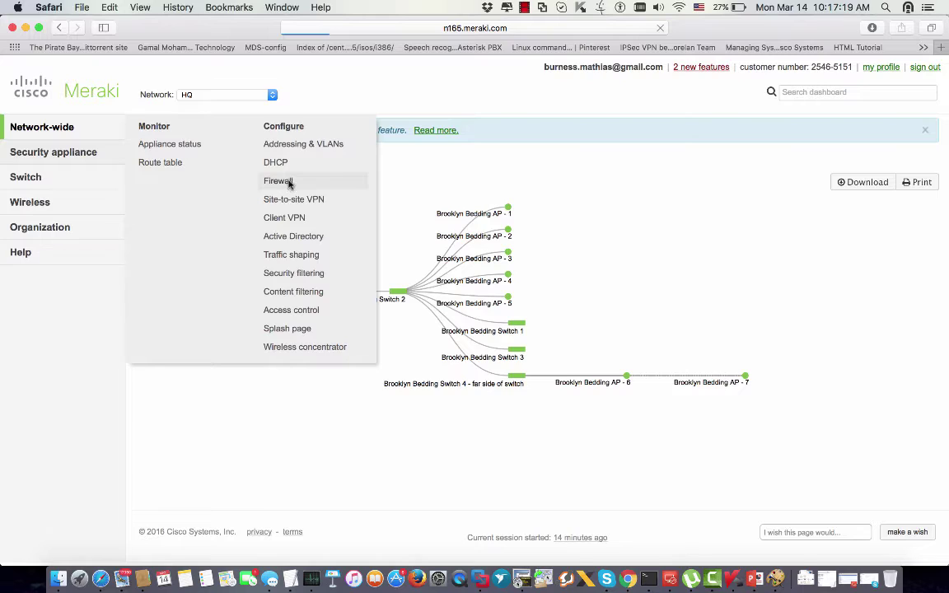
{"action": "scroll", "coordinate": [292, 238], "scroll_direction": "down", "scroll_amount": 10}
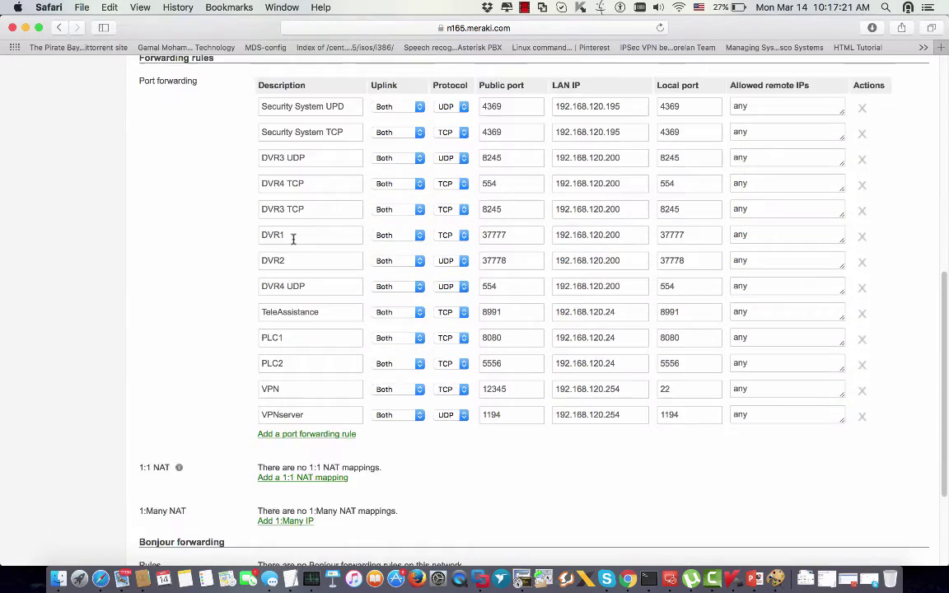
{"action": "scroll", "coordinate": [292, 238], "scroll_direction": "down", "scroll_amount": 2}
{"action": "scroll", "coordinate": [307, 308], "scroll_direction": "up", "scroll_amount": 1}
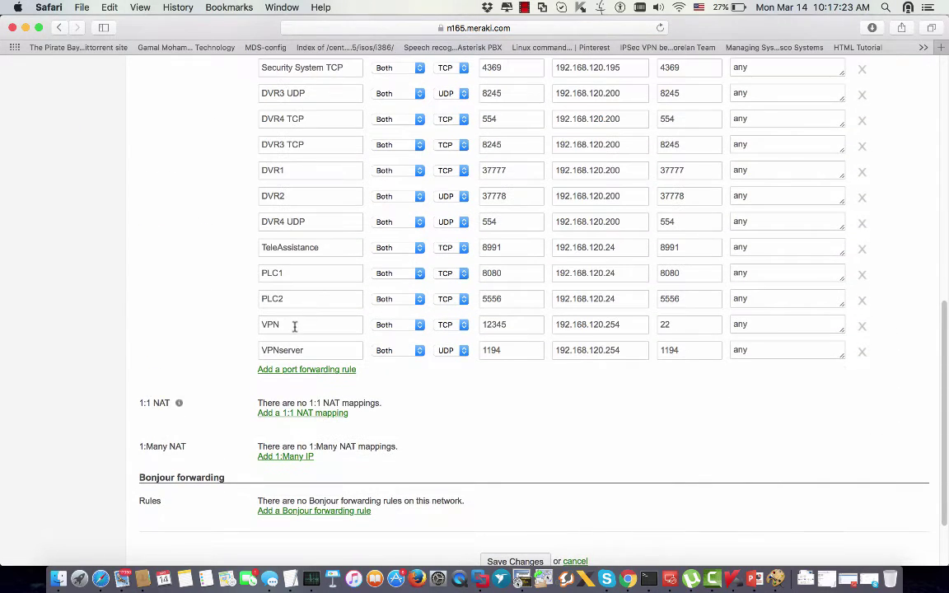
{"action": "left_click", "coordinate": [289, 325]}
{"action": "scroll", "coordinate": [186, 237], "scroll_direction": "up", "scroll_amount": 5}
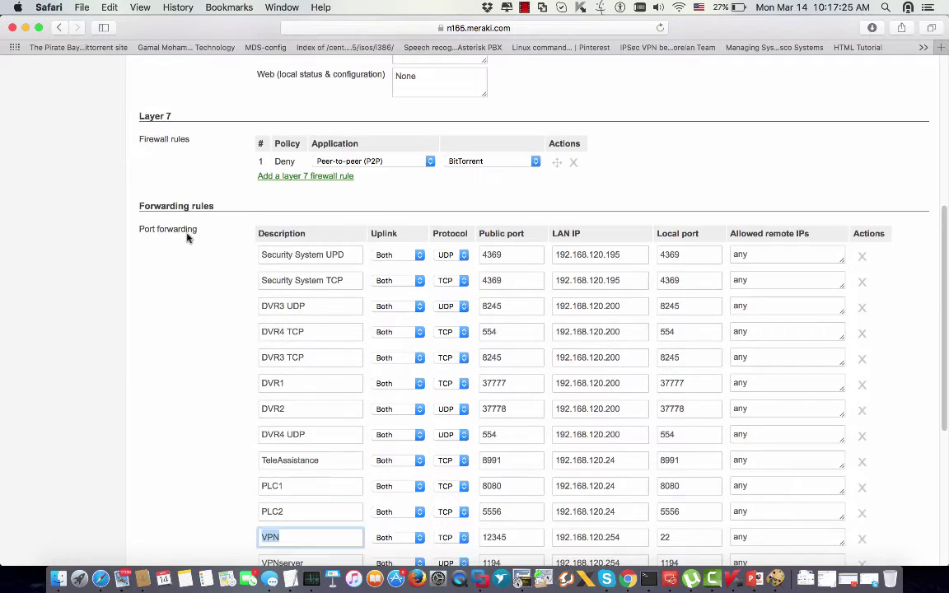
{"action": "double_click", "coordinate": [200, 244]}
{"action": "scroll", "coordinate": [239, 346], "scroll_direction": "down", "scroll_amount": 4}
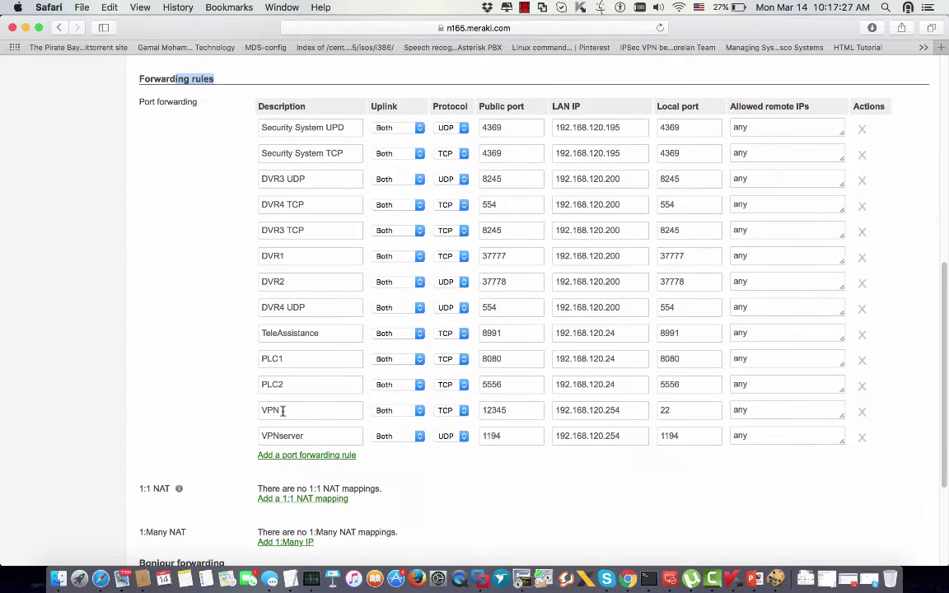
- Add a port forwarding rule 'test' with public port 80 and LAN IP 192.168.120.254
{"action": "left_click", "coordinate": [319, 457]}
{"action": "left_click", "coordinate": [307, 461]}
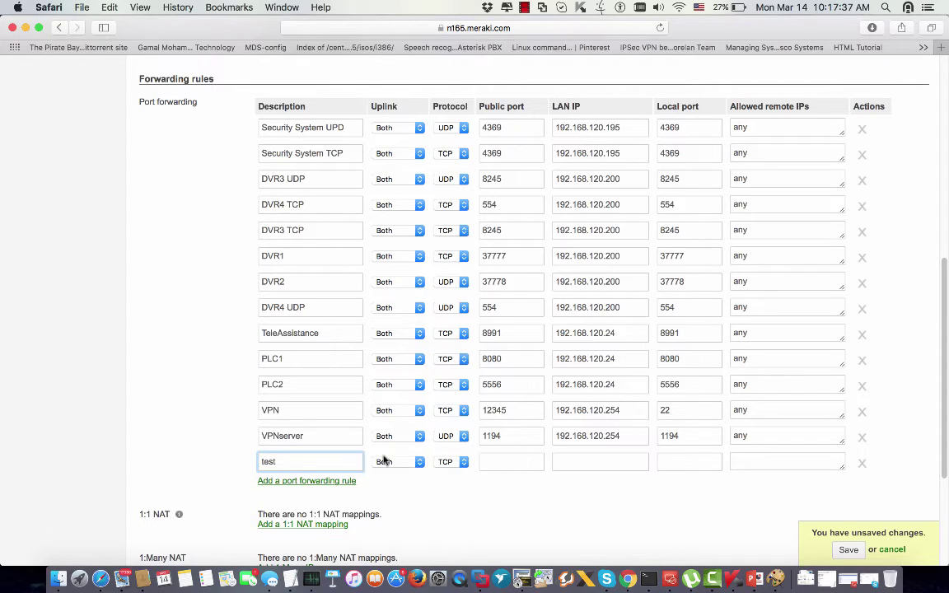
{"action": "left_click", "coordinate": [489, 458]}
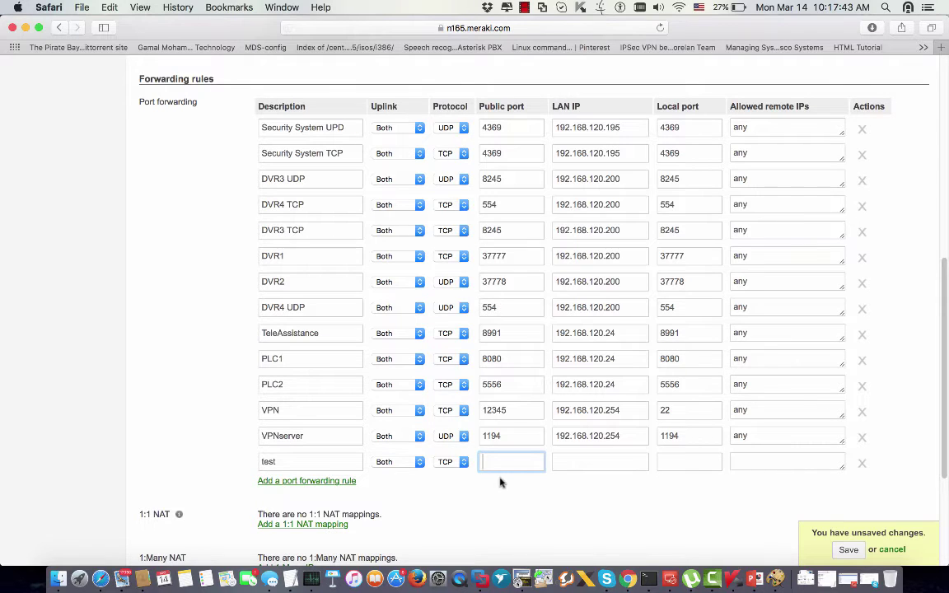
{"action": "type", "text": "80"}
{"action": "left_click", "coordinate": [583, 463]}
{"action": "type", "text": "1"}
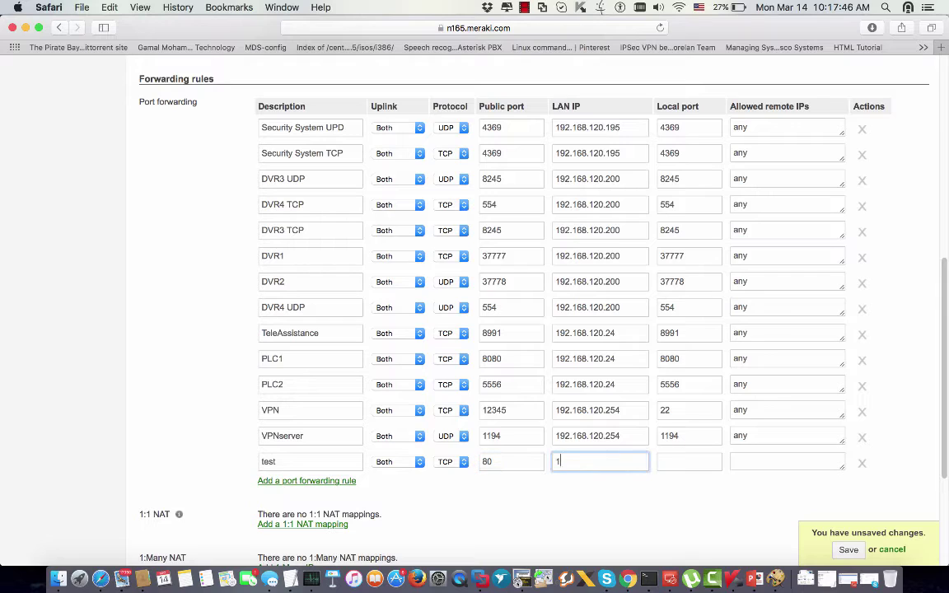
{"action": "double_click", "coordinate": [485, 461]}
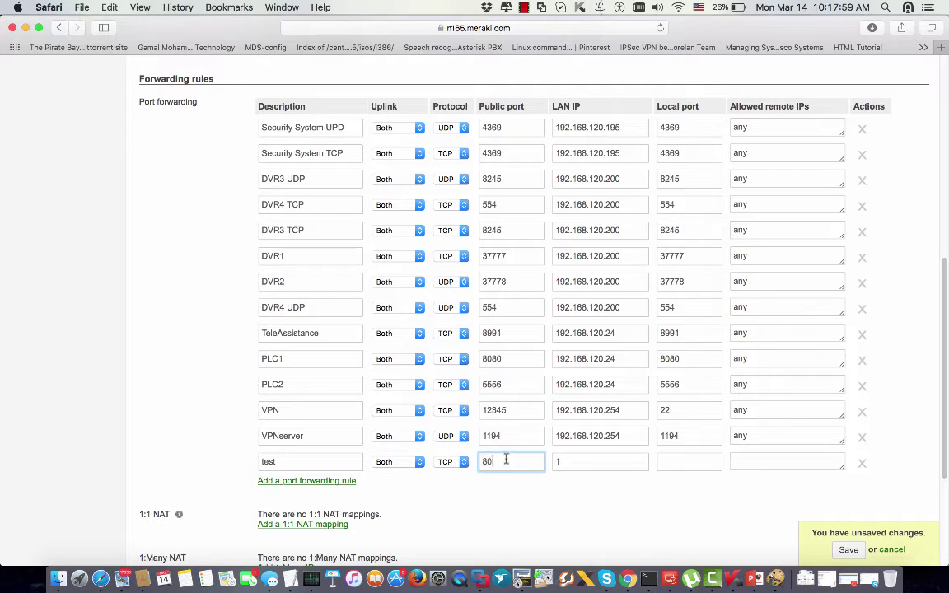
{"action": "left_click", "coordinate": [563, 462]}
{"action": "type", "text": "192"}
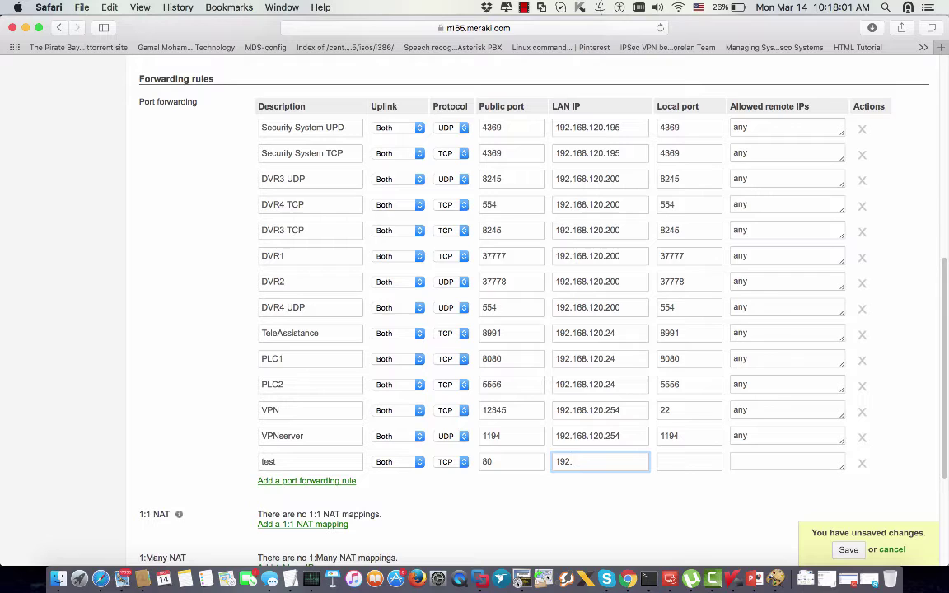
{"action": "type", "text": ".168.120.254"}
{"action": "left_click_drag", "start_coordinate": [627, 461], "coordinate": [556, 461]}
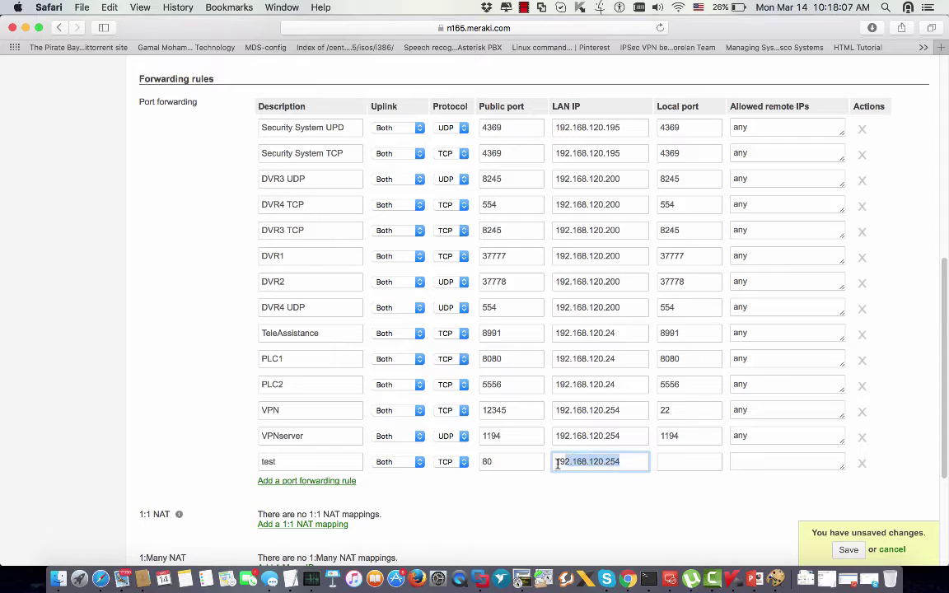
- Set the test rule's local port to 80 and allowed remote IPs to any
{"action": "left_click", "coordinate": [669, 462]}
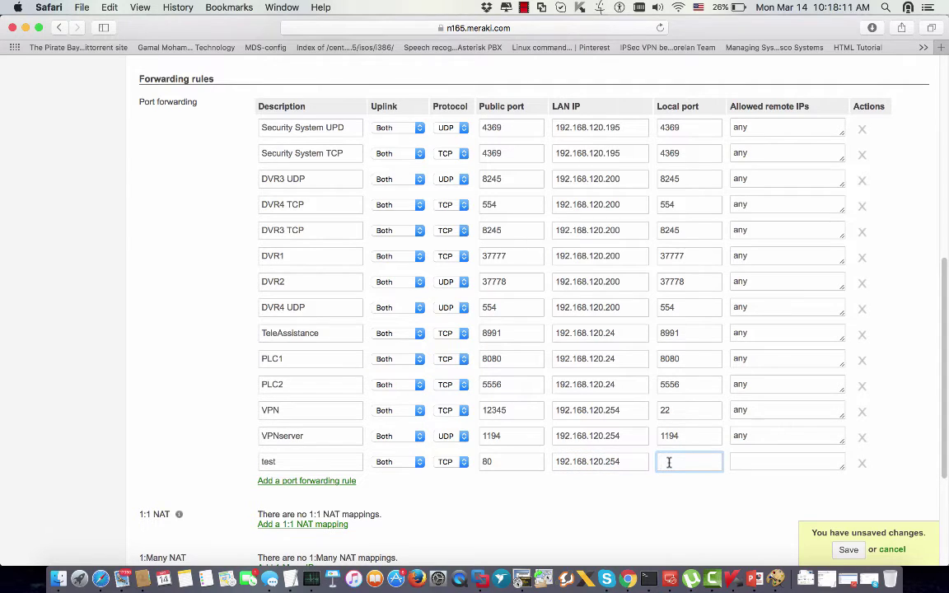
{"action": "type", "text": "80"}
{"action": "left_click", "coordinate": [749, 462]}
{"action": "type", "text": "ay"}
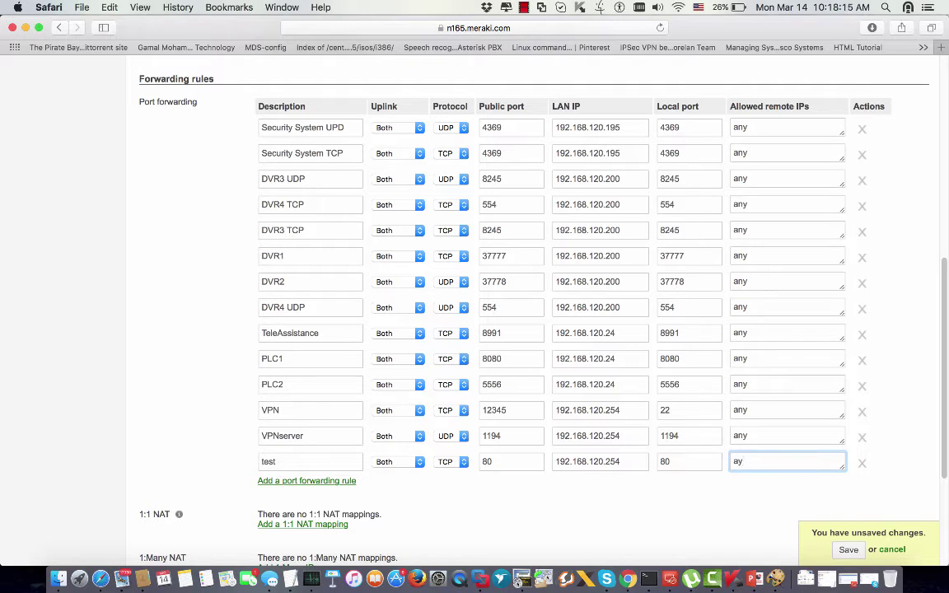
{"action": "key", "text": "BackSpace"}
{"action": "key", "text": "BackSpace"}
{"action": "double_click", "coordinate": [735, 461]}
- Review the rule's columns, then try example subnet 1.1.1/24 in allowed remote IPs and erase it
{"action": "left_click_drag", "start_coordinate": [730, 106], "coordinate": [814, 108]}
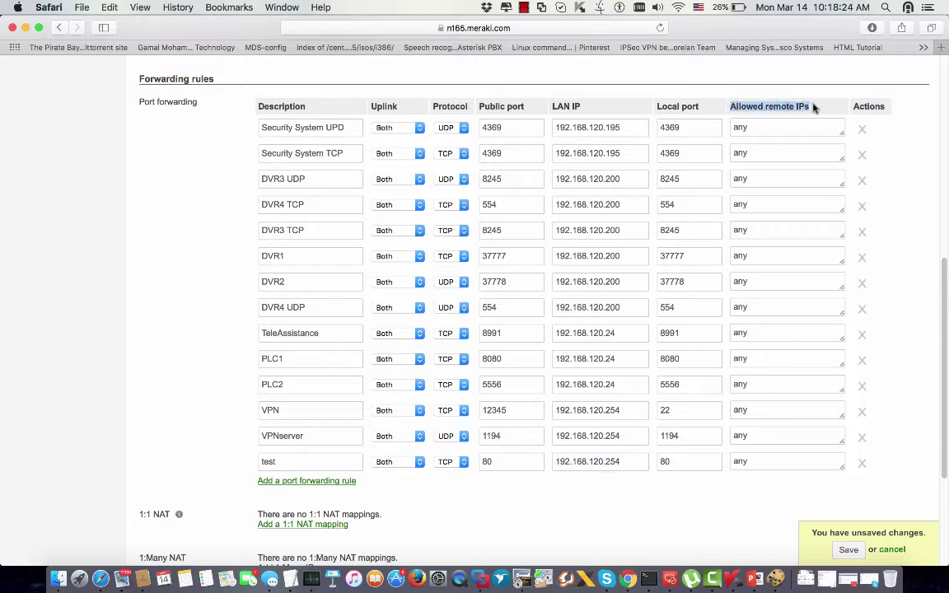
{"action": "left_click", "coordinate": [284, 461]}
{"action": "left_click_drag", "start_coordinate": [616, 462], "coordinate": [544, 465]}
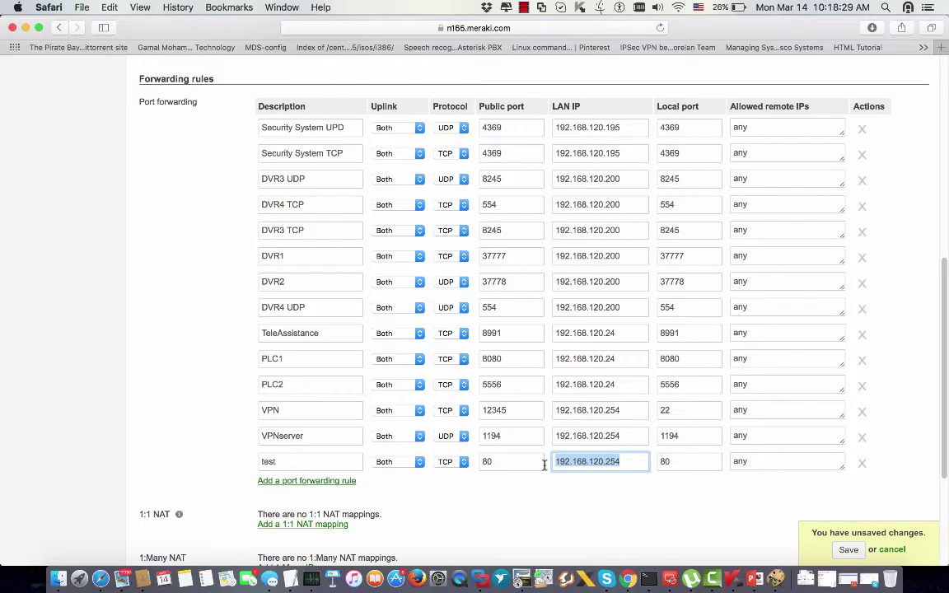
{"action": "left_click", "coordinate": [751, 461]}
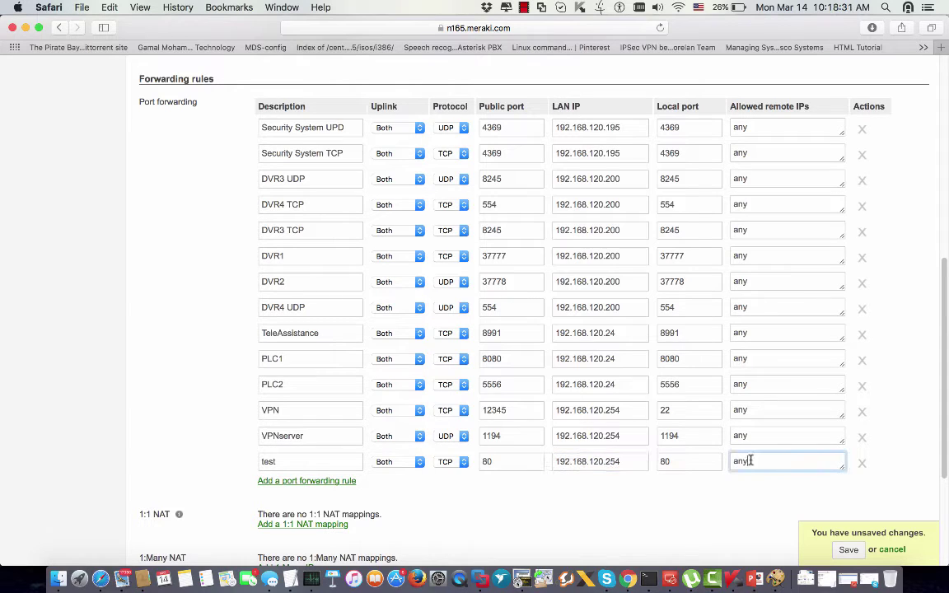
{"action": "left_click_drag", "start_coordinate": [750, 461], "coordinate": [729, 465]}
{"action": "type", "text": "1.1.1/24"}
{"action": "key", "text": "BackSpace"}
{"action": "key", "text": "BackSpace"}
{"action": "key", "text": "BackSpace"}
{"action": "key", "text": "BackSpace"}
{"action": "key", "text": "BackSpace"}
{"action": "key", "text": "BackSpace"}
{"action": "key", "text": "BackSpace"}
{"action": "key", "text": "BackSpace"}
- Start a 'publicip 80' note in the address bar and copy the rule's LAN IP 192.168.120.254
{"action": "scroll", "coordinate": [436, 313], "scroll_direction": "up", "scroll_amount": 10}
{"action": "mouse_move", "coordinate": [48, 148]}
{"action": "scroll", "coordinate": [360, 176], "scroll_direction": "down", "scroll_amount": 15}
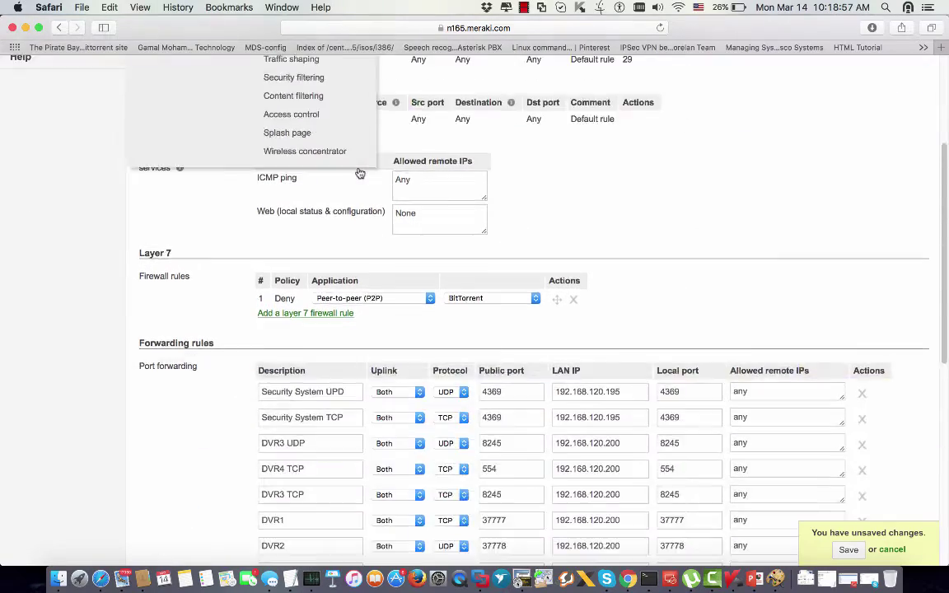
{"action": "type", "text": "pul"}
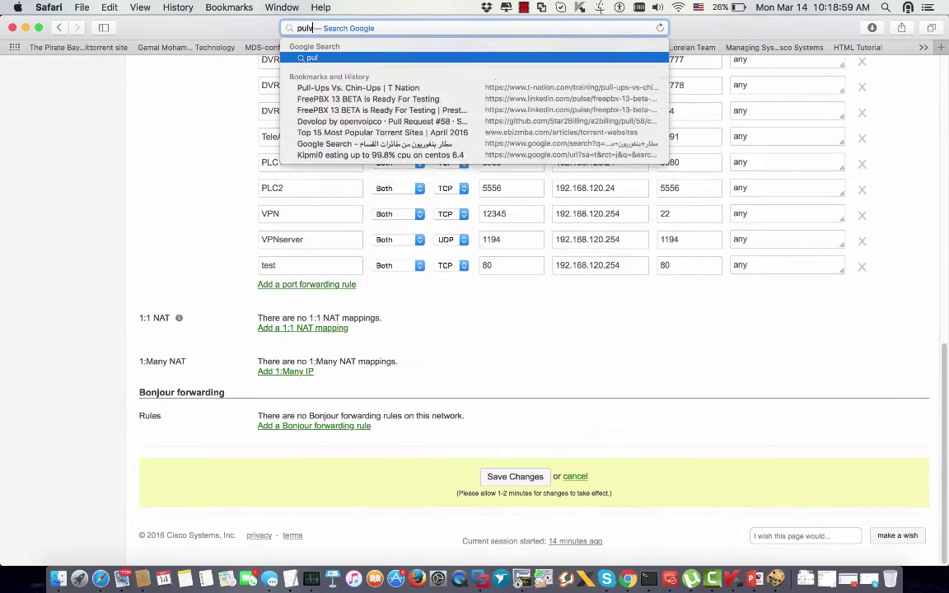
{"action": "type", "text": "blicip:"}
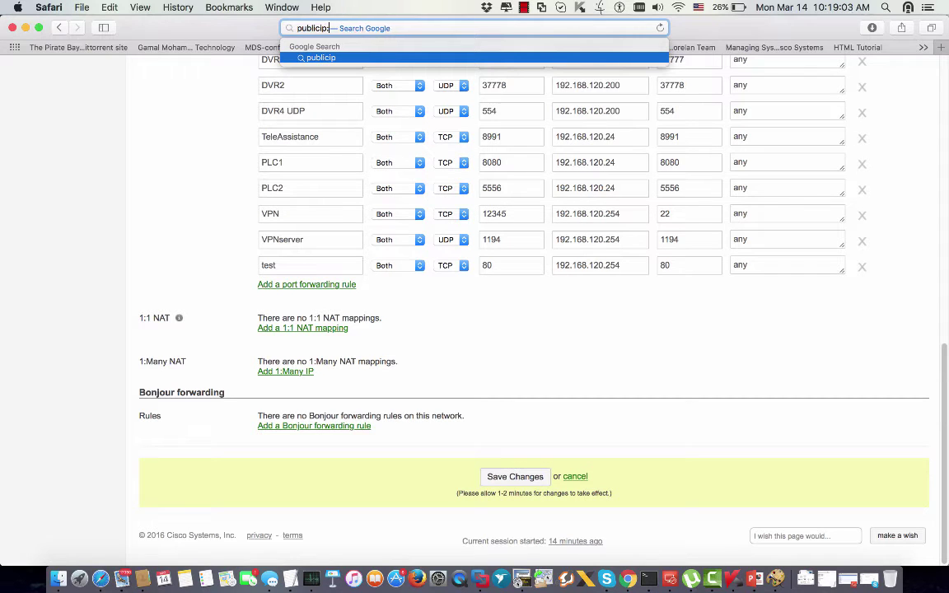
{"action": "type", "text": " 80"}
{"action": "left_click", "coordinate": [616, 263]}
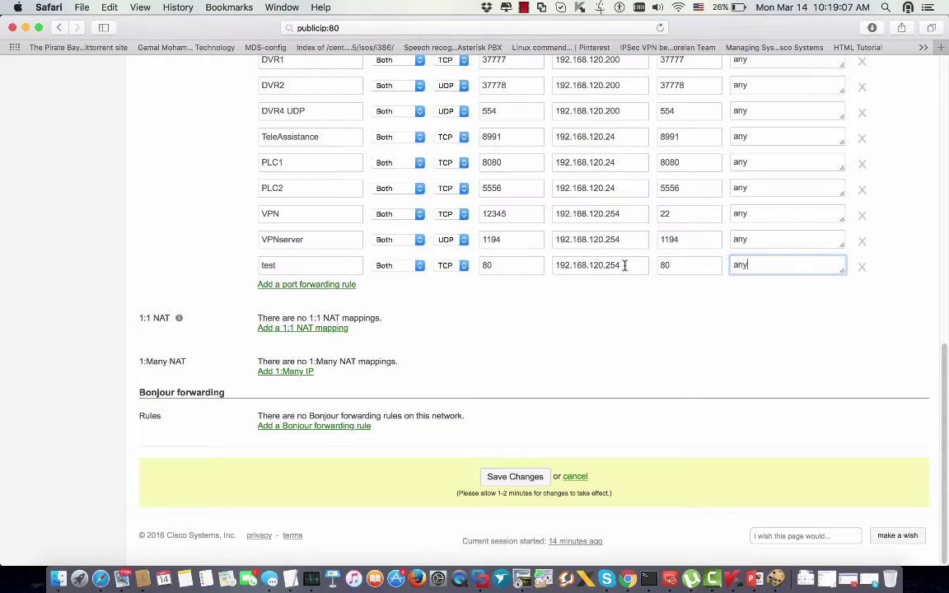
{"action": "left_click_drag", "start_coordinate": [625, 264], "coordinate": [535, 266]}
{"action": "key", "text": "super+c"}
- Complete the note as 'publicip:80 -----> 192.168.120.254:80'
{"action": "left_click", "coordinate": [468, 28]}
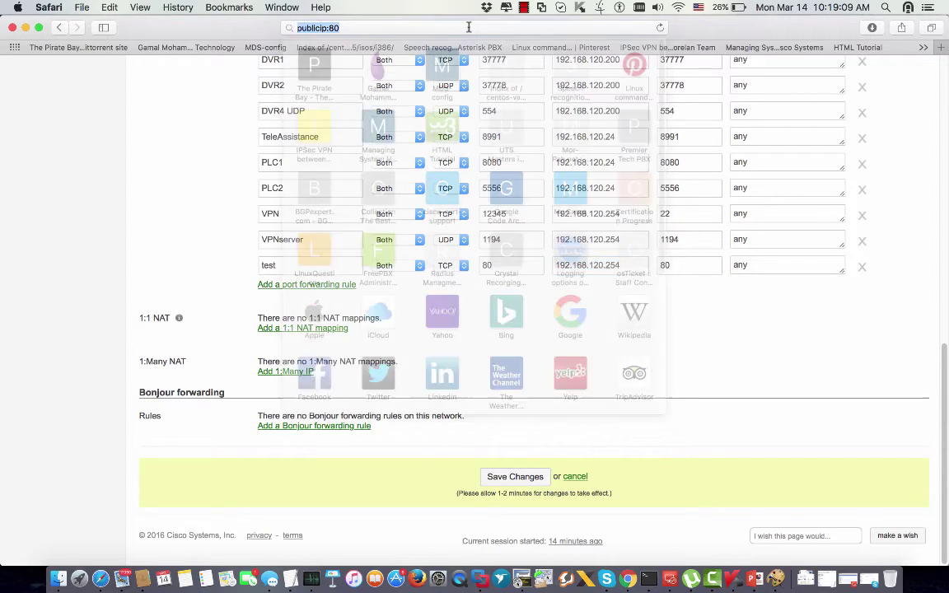
{"action": "key", "text": "Right"}
{"action": "type", "text": "----->"}
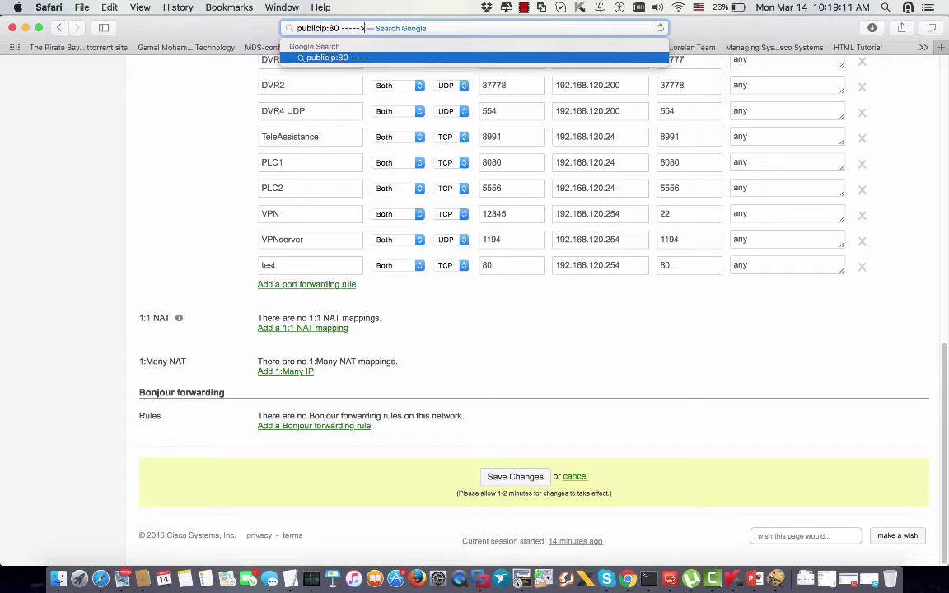
{"action": "key", "text": "super+v"}
{"action": "type", "text": ":80"}
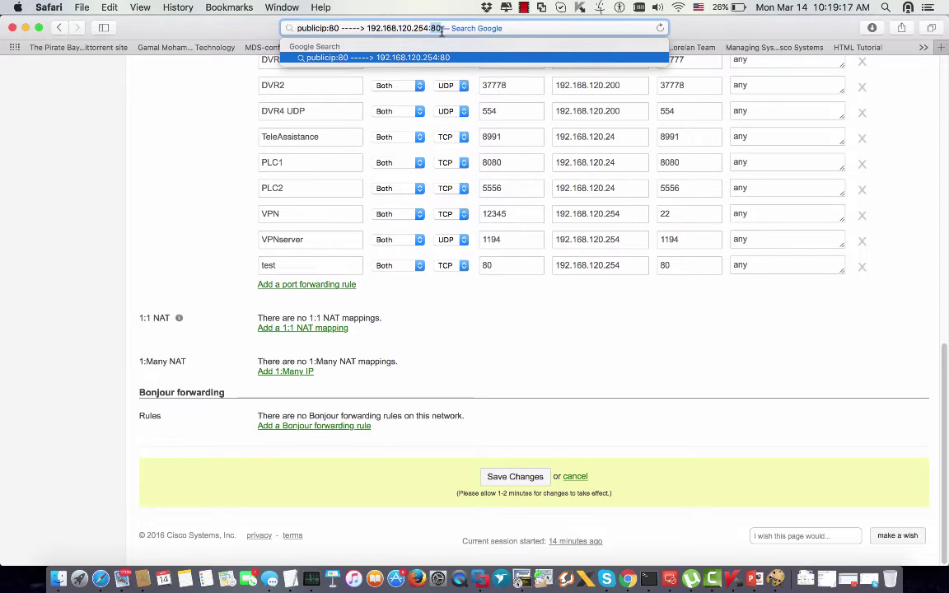
- Compare the test rule's public port 80 with the port 80 in the note
{"action": "left_click", "coordinate": [666, 269]}
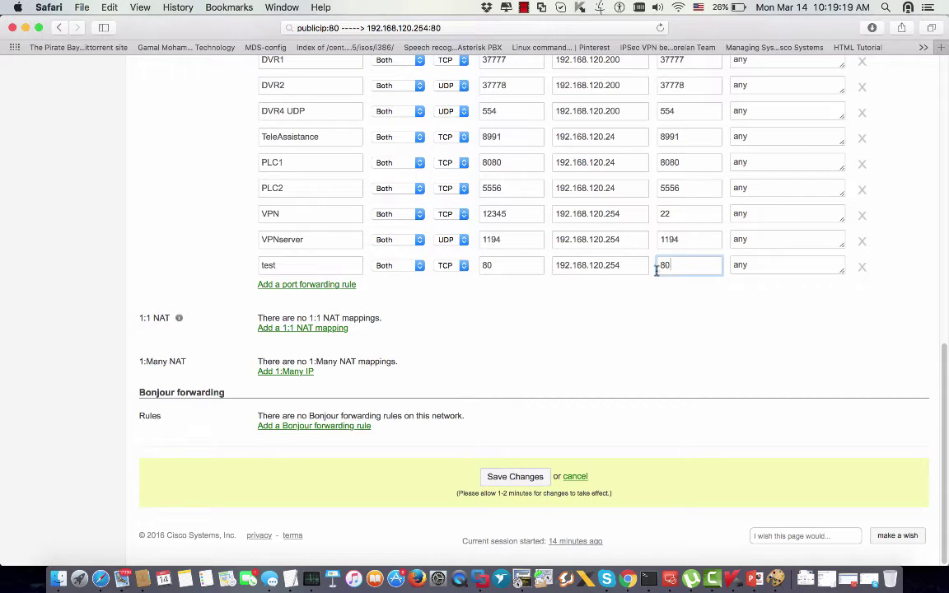
{"action": "double_click", "coordinate": [663, 267]}
{"action": "double_click", "coordinate": [335, 28]}
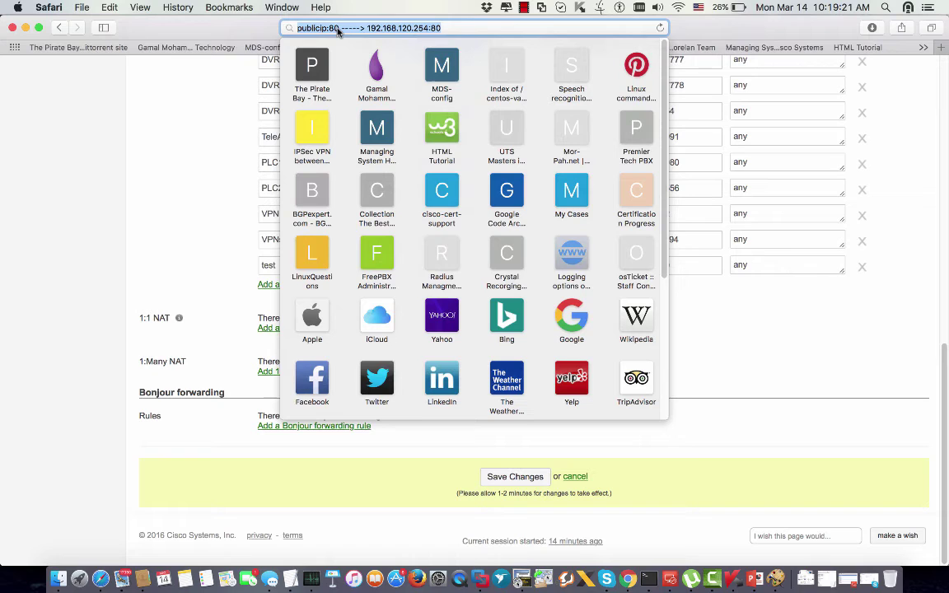
{"action": "left_click", "coordinate": [85, 220]}
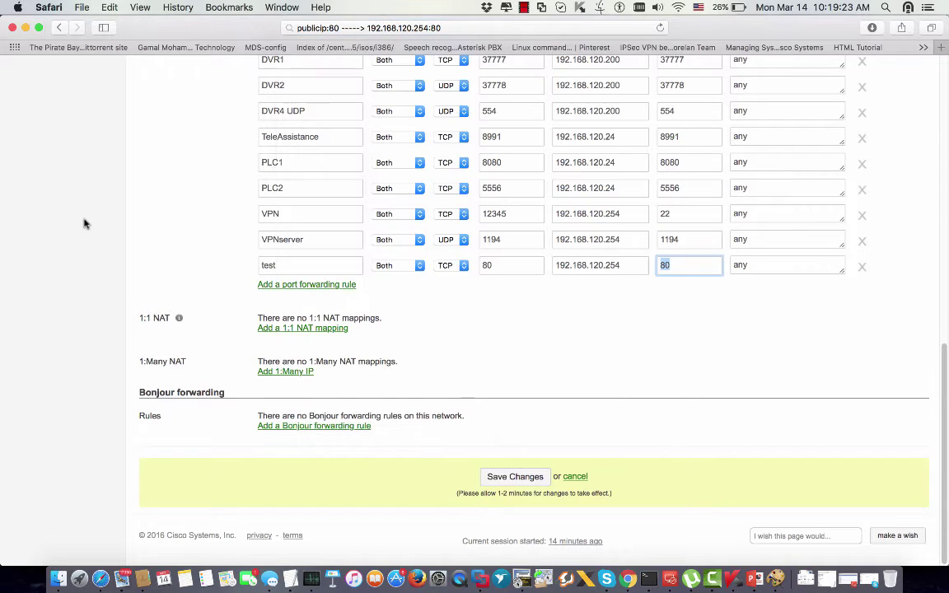
- Compare the test rule's public port 80 with TeleAssistance's public port 8991
{"action": "left_click", "coordinate": [481, 264]}
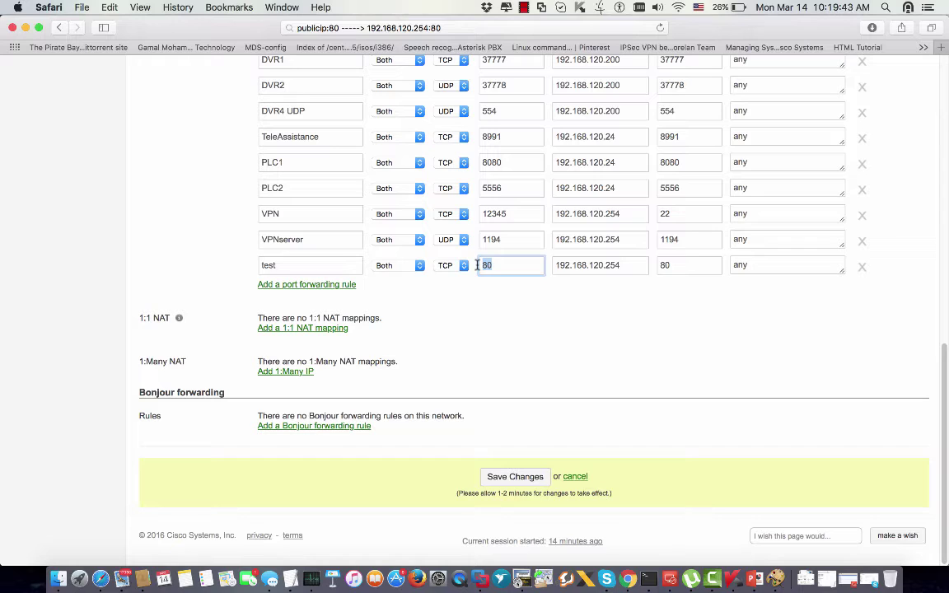
{"action": "left_click", "coordinate": [500, 265]}
{"action": "left_click", "coordinate": [493, 137]}
{"action": "double_click", "coordinate": [492, 137]}
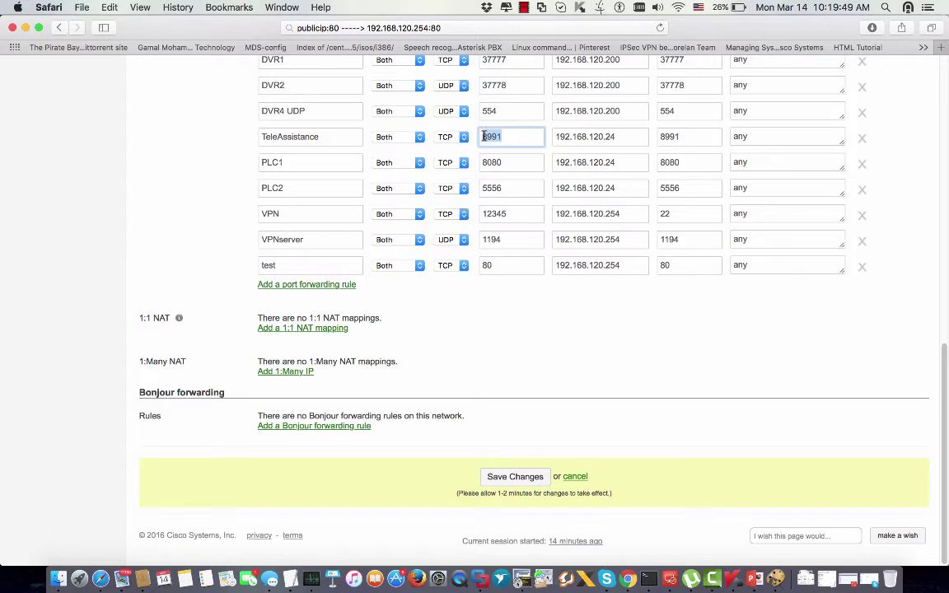
{"action": "left_click", "coordinate": [501, 259]}
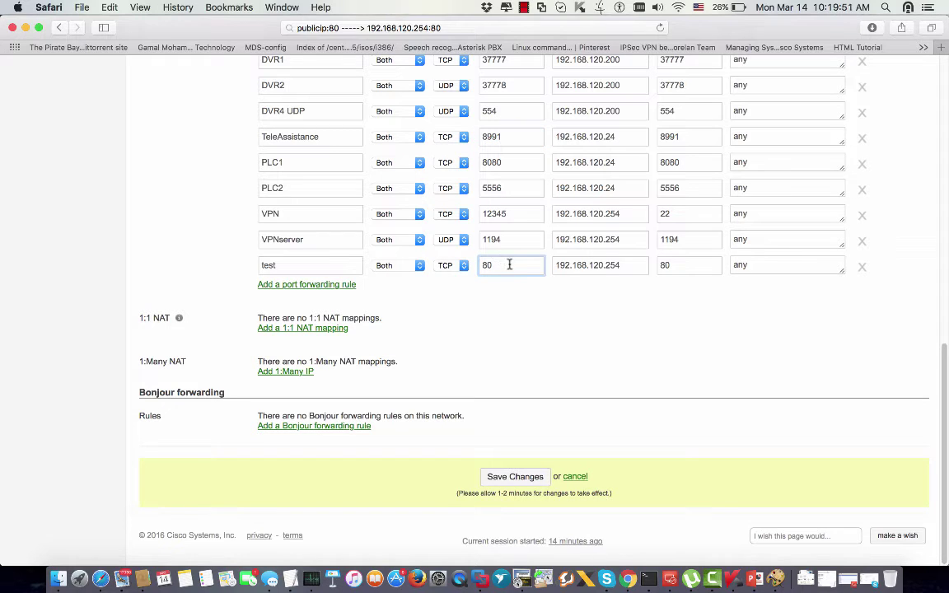
{"action": "double_click", "coordinate": [508, 264]}
- Keep the local port at 80 and extend the test rule's public port to 8090
{"action": "left_click", "coordinate": [664, 265]}
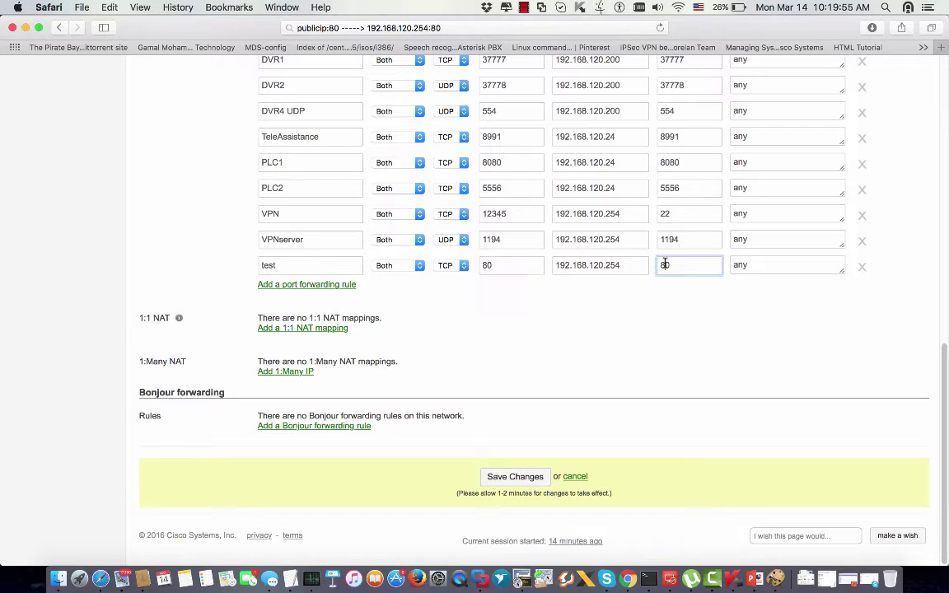
{"action": "double_click", "coordinate": [685, 264]}
{"action": "type", "text": "80"}
{"action": "left_click", "coordinate": [486, 265]}
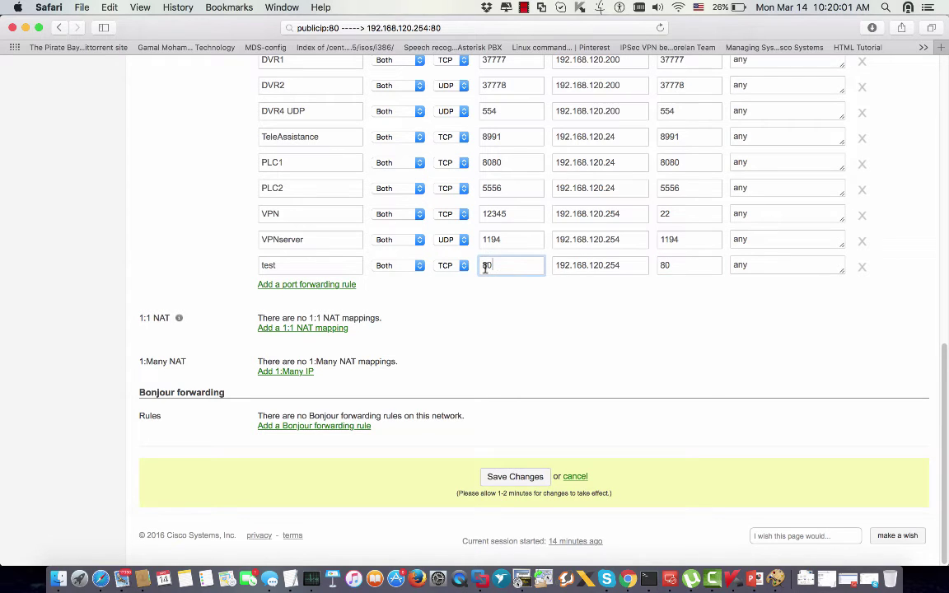
{"action": "double_click", "coordinate": [486, 265]}
{"action": "left_click", "coordinate": [332, 26]}
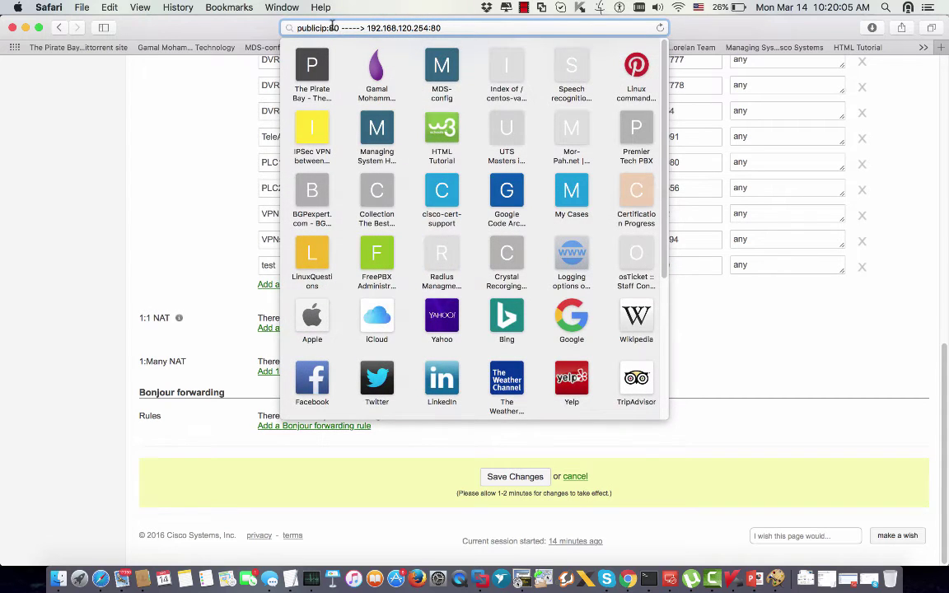
{"action": "left_click", "coordinate": [132, 170]}
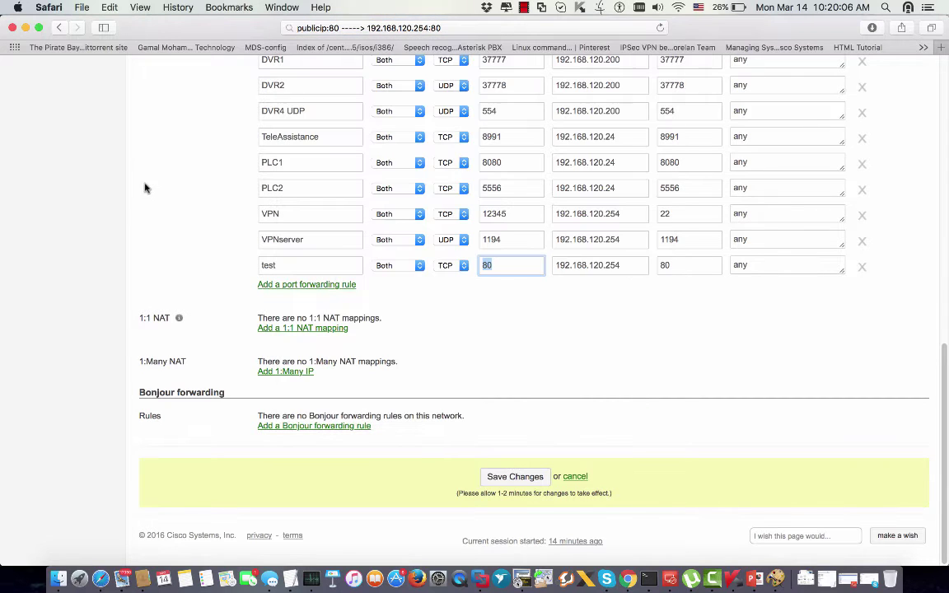
{"action": "left_click", "coordinate": [495, 265]}
{"action": "type", "text": "90"}
- Edit the address-bar note to read publicip:8090
{"action": "left_click", "coordinate": [332, 28]}
{"action": "left_click", "coordinate": [338, 28]}
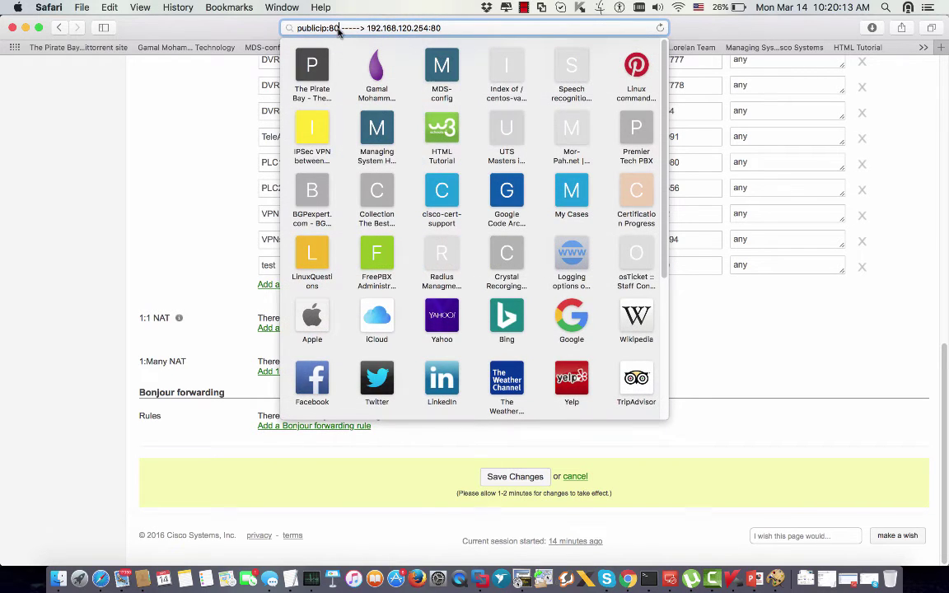
{"action": "type", "text": "90"}
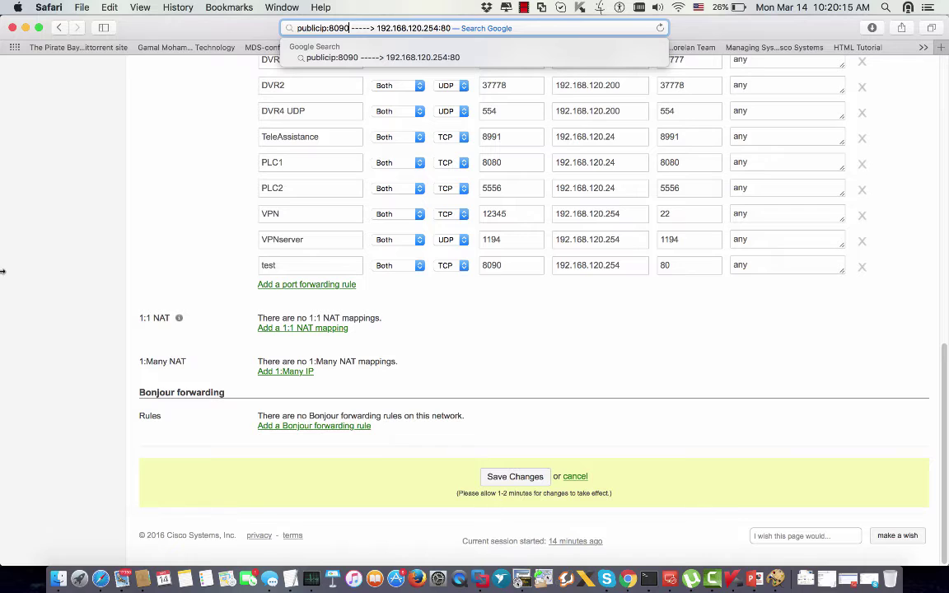
{"action": "left_click", "coordinate": [282, 28], "text": "shift"}
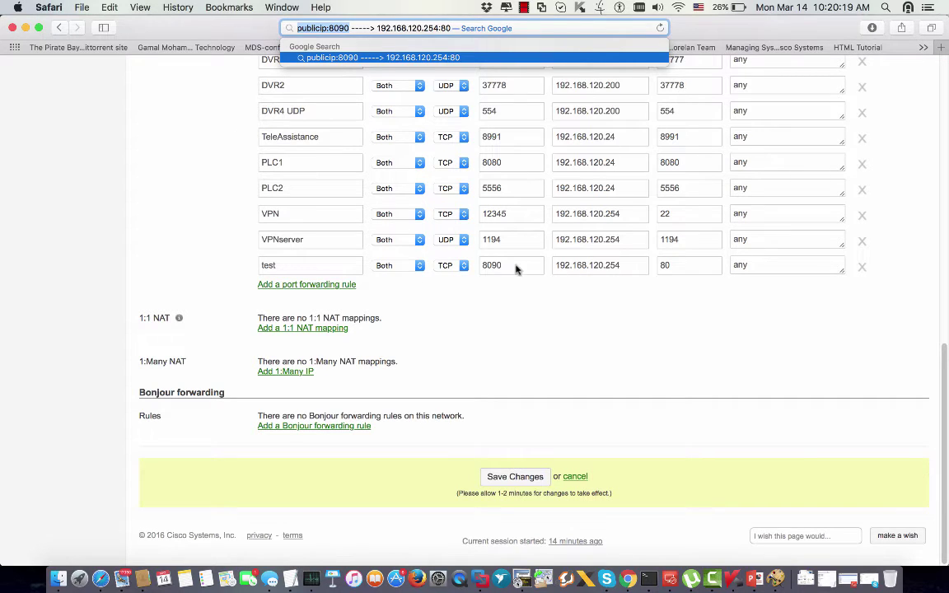
- Change the test rule's public port back to 80, matching local port 80
{"action": "left_click_drag", "start_coordinate": [516, 267], "coordinate": [481, 265]}
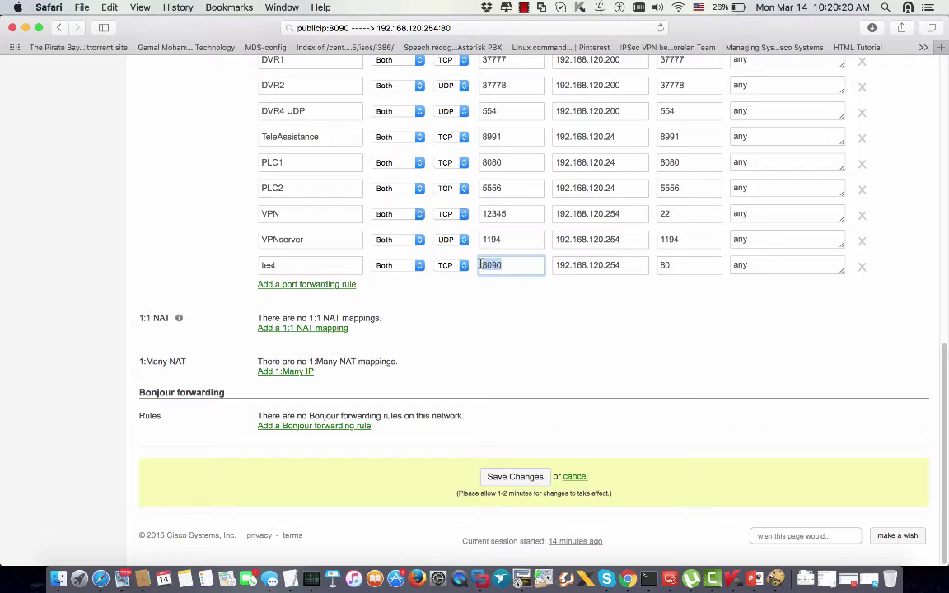
{"action": "left_click", "coordinate": [345, 28]}
{"action": "key", "text": "Escape"}
{"action": "left_click", "coordinate": [387, 28]}
{"action": "left_click_drag", "start_coordinate": [377, 28], "coordinate": [410, 28]}
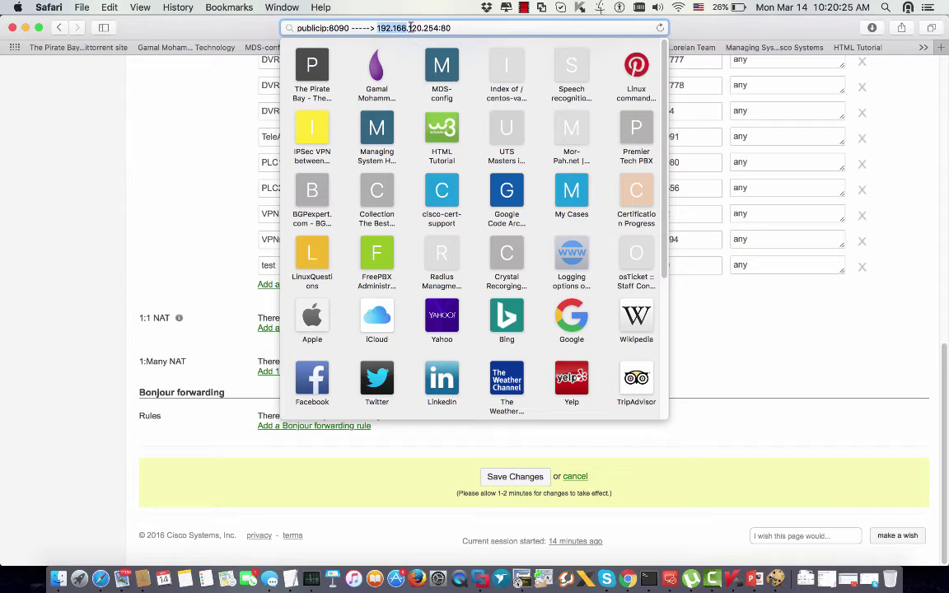
{"action": "key", "text": "Escape"}
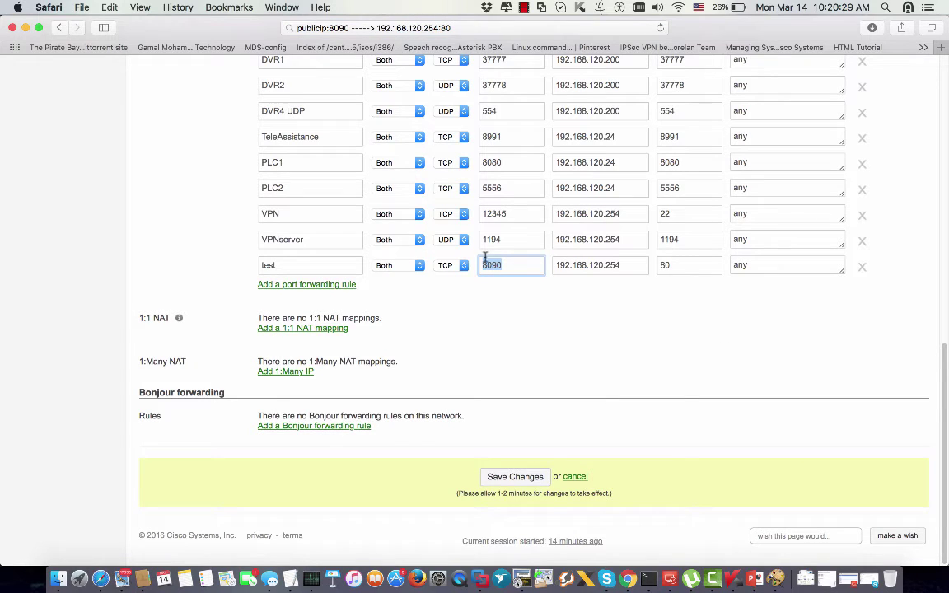
{"action": "type", "text": "80"}
{"action": "left_click_drag", "start_coordinate": [627, 267], "coordinate": [549, 265]}
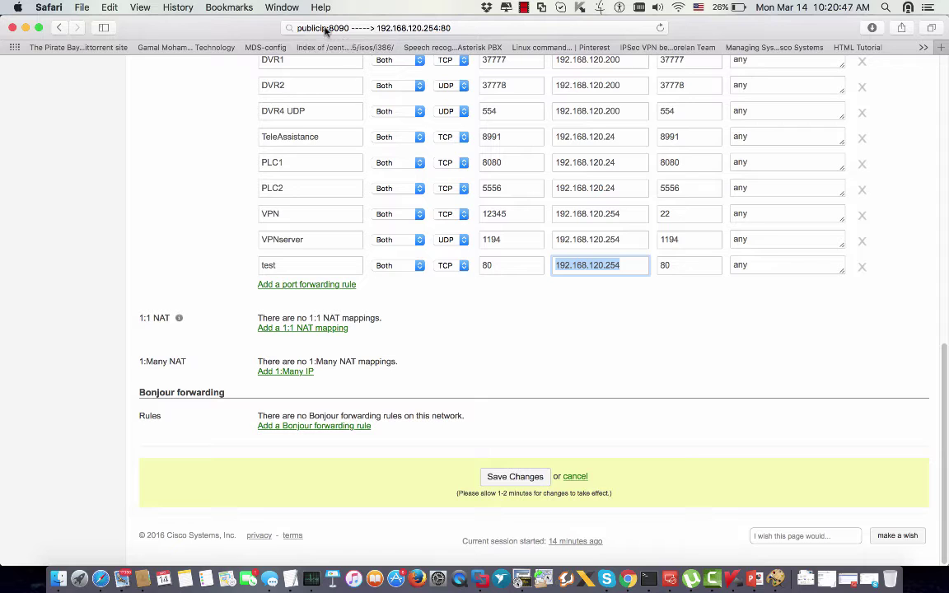
- Save the 'test' rule forwarding TCP 80 to 192.168.120.254, then select the VPNserver LAN IP
{"action": "left_click", "coordinate": [519, 480]}
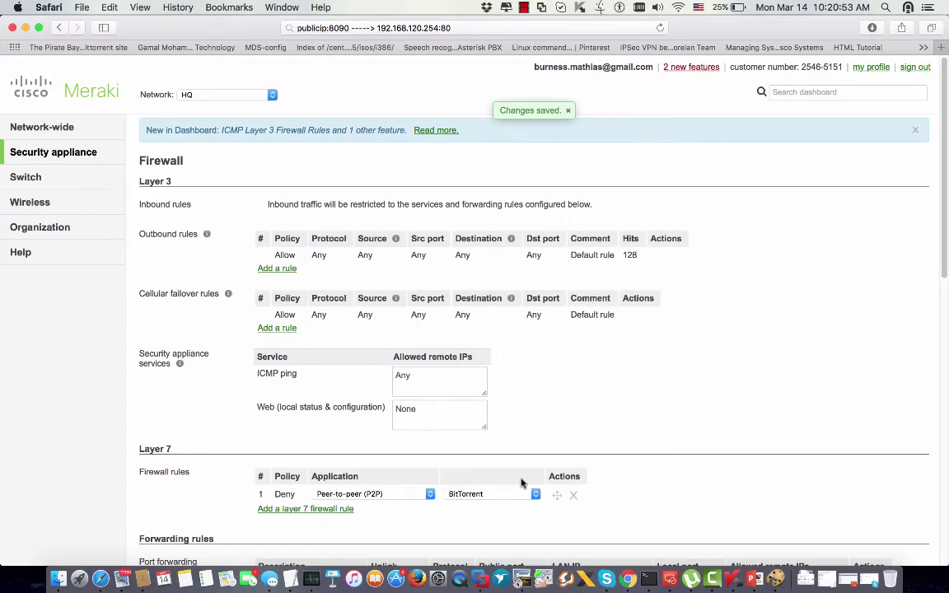
{"action": "scroll", "coordinate": [517, 252], "scroll_direction": "down", "scroll_amount": 15}
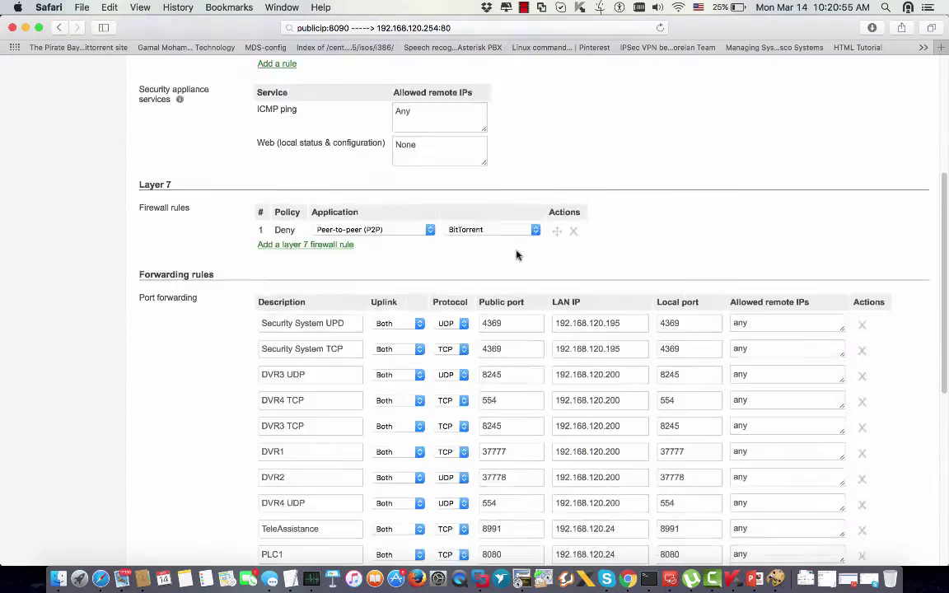
{"action": "scroll", "coordinate": [517, 256], "scroll_direction": "up", "scroll_amount": 5}
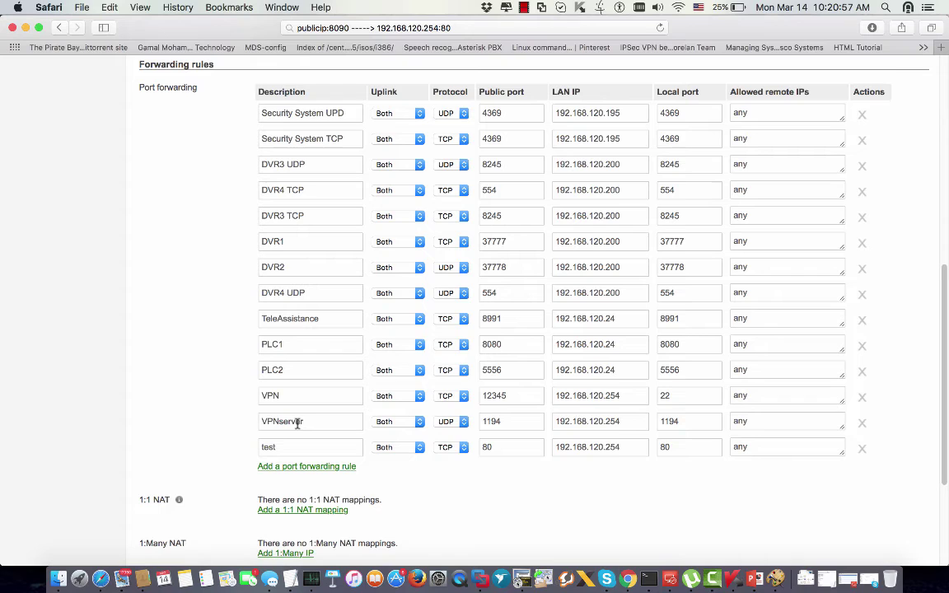
{"action": "left_click", "coordinate": [616, 421]}
{"action": "left_click_drag", "start_coordinate": [626, 421], "coordinate": [547, 421]}
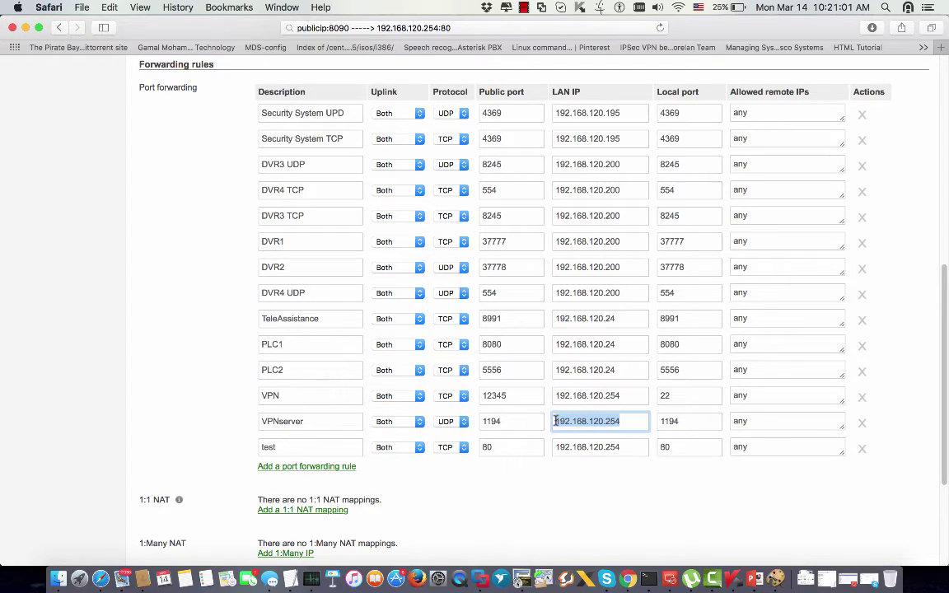
- In the server session, ping 8.8.8.8 to confirm connectivity, then stop the ping
{"action": "left_click", "coordinate": [521, 579]}
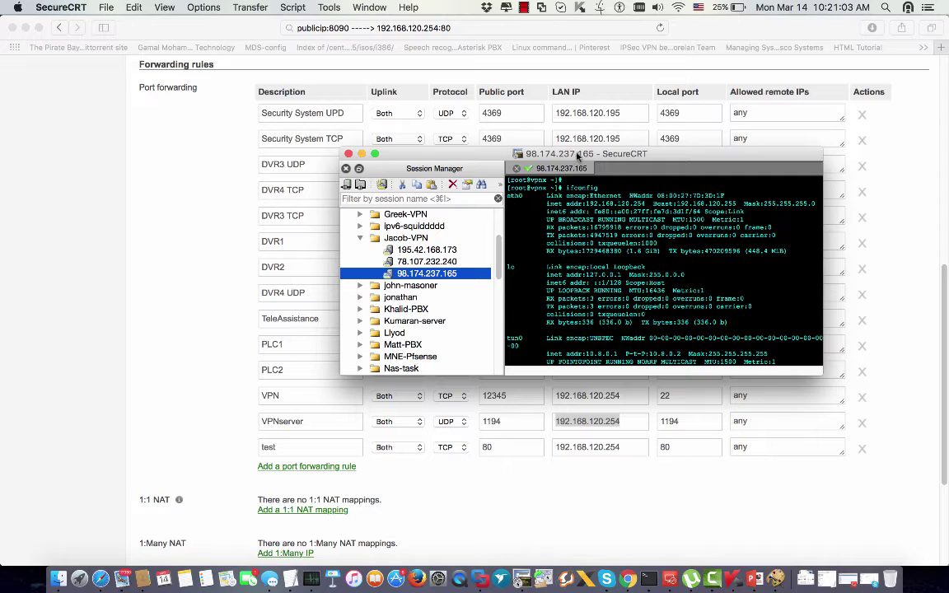
{"action": "type", "text": "\\"}
{"action": "key", "text": "Return"}
{"action": "key", "text": "Return"}
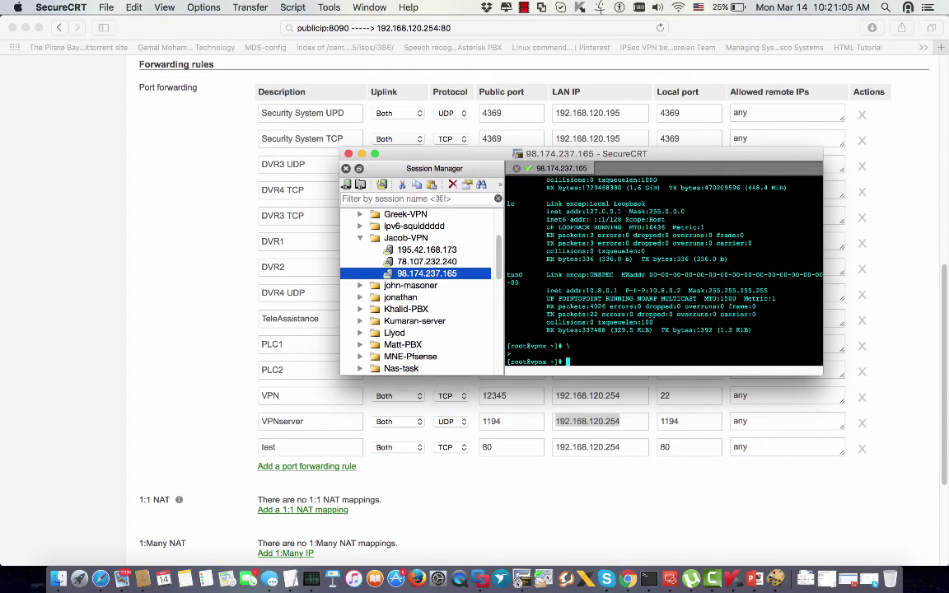
{"action": "key", "text": "Return"}
{"action": "key", "text": "Return"}
{"action": "key", "text": "Return"}
{"action": "key", "text": "Return"}
{"action": "key", "text": "Return"}
{"action": "key", "text": "Return"}
{"action": "key", "text": "Return"}
{"action": "key", "text": "Return"}
{"action": "key", "text": "Return"}
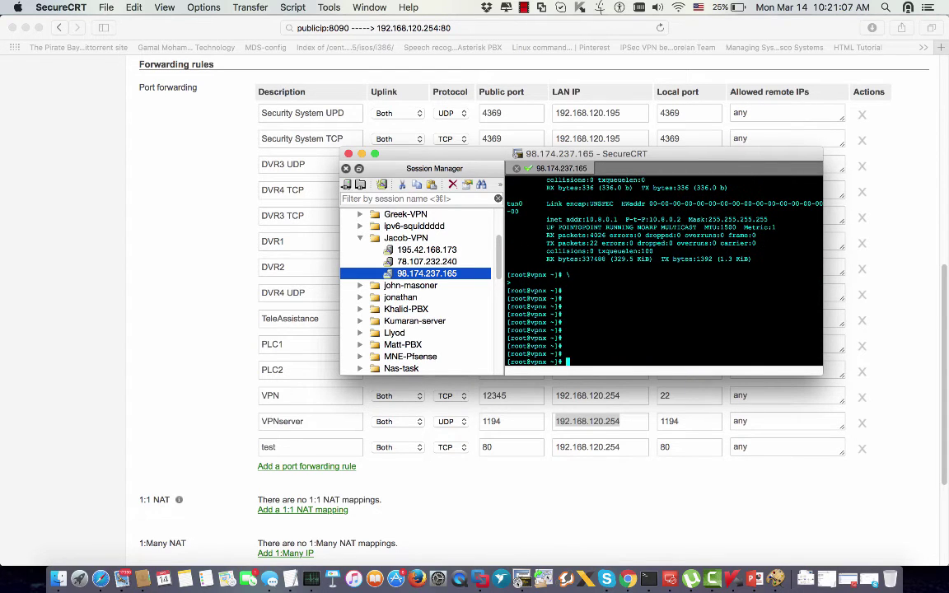
{"action": "key", "text": "Return"}
{"action": "key", "text": "Return"}
{"action": "key", "text": "Return"}
{"action": "key", "text": "Return"}
{"action": "key", "text": "Return"}
{"action": "type", "text": "pin"}
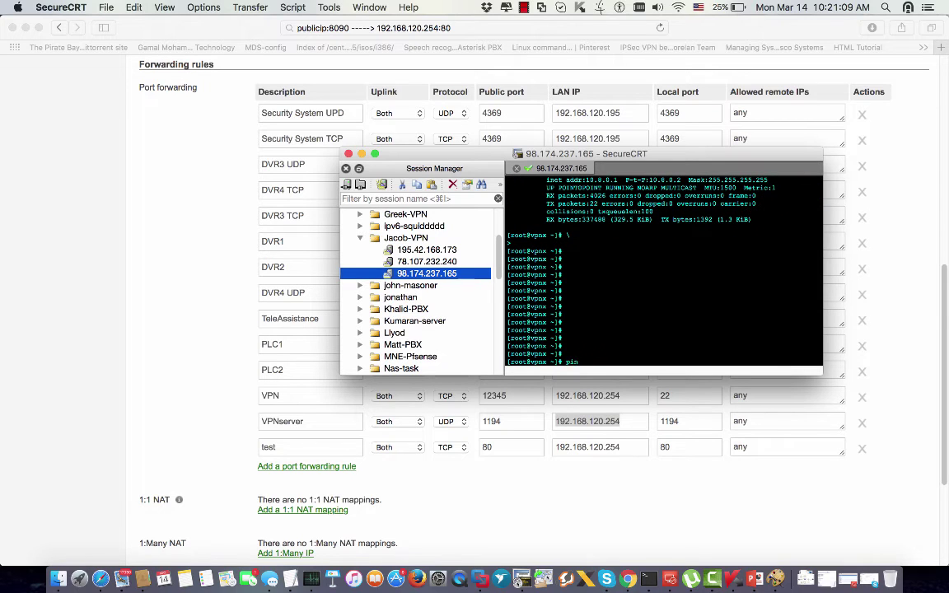
{"action": "type", "text": "g 8.8.8.8"}
{"action": "key", "text": "Return"}
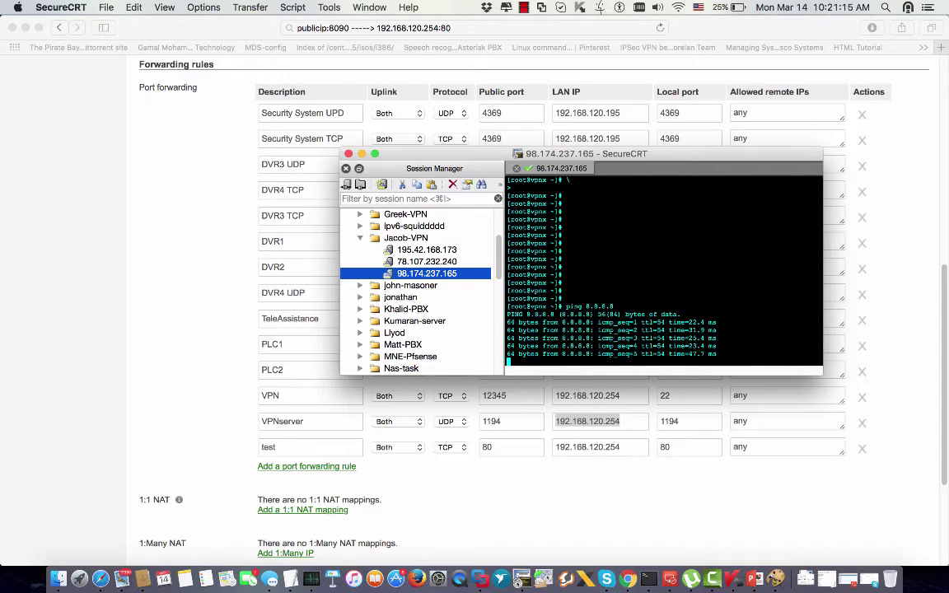
{"action": "key", "text": "Return"}
{"action": "key", "text": "Return"}
{"action": "key", "text": "Return"}
{"action": "key", "text": "Return"}
{"action": "key", "text": "Return"}
{"action": "key", "text": "ctrl+c"}
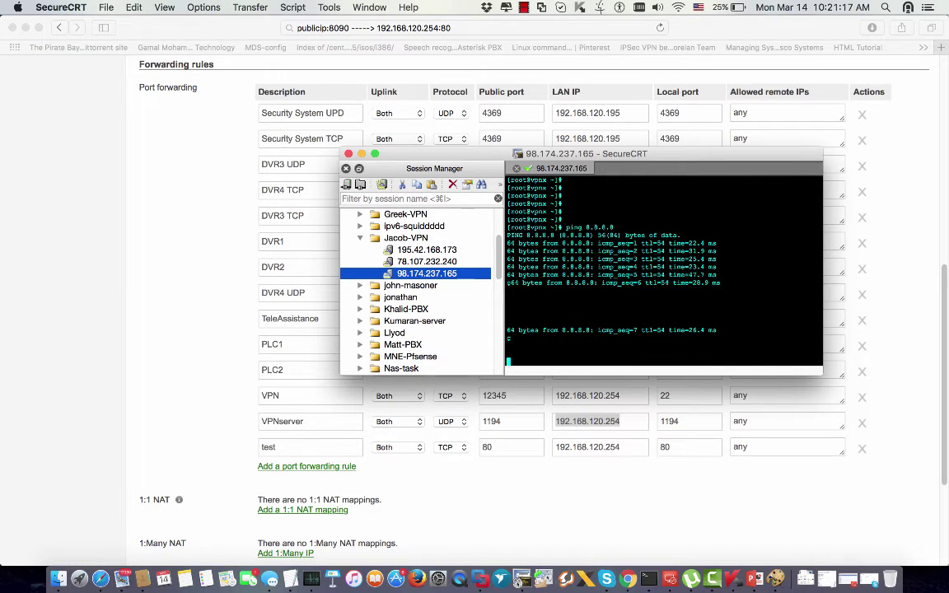
{"action": "key", "text": "Return"}
{"action": "key", "text": "ctrl+c"}
{"action": "key", "text": "ctrl+c"}
{"action": "key", "text": "ctrl+c"}
{"action": "key", "text": "ctrl+c"}
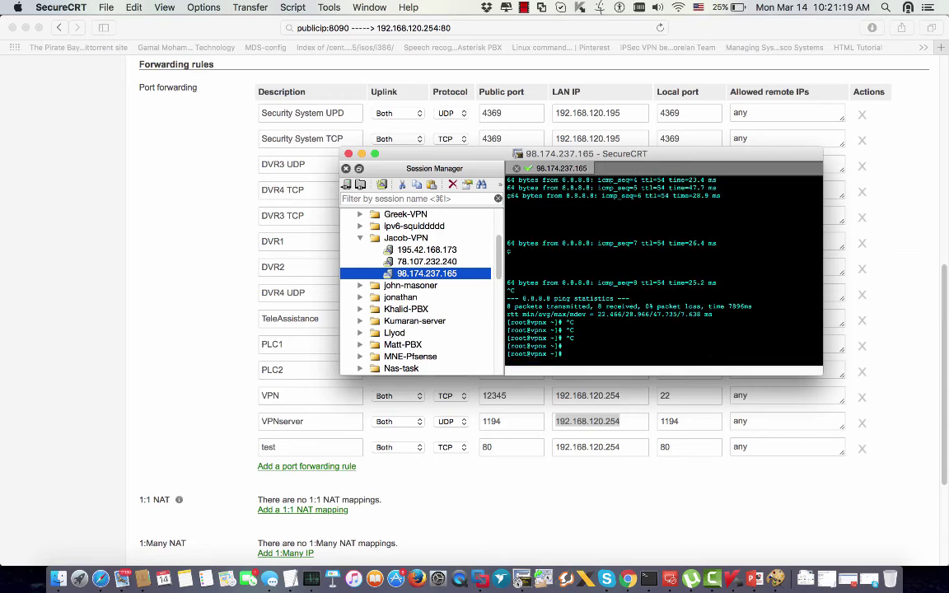
{"action": "key", "text": "Return"}
{"action": "key", "text": "Return"}
{"action": "key", "text": "Return"}
- List the iptables rules with iptables -L to confirm all chains are ACCEPT
{"action": "type", "text": "ipables -"}
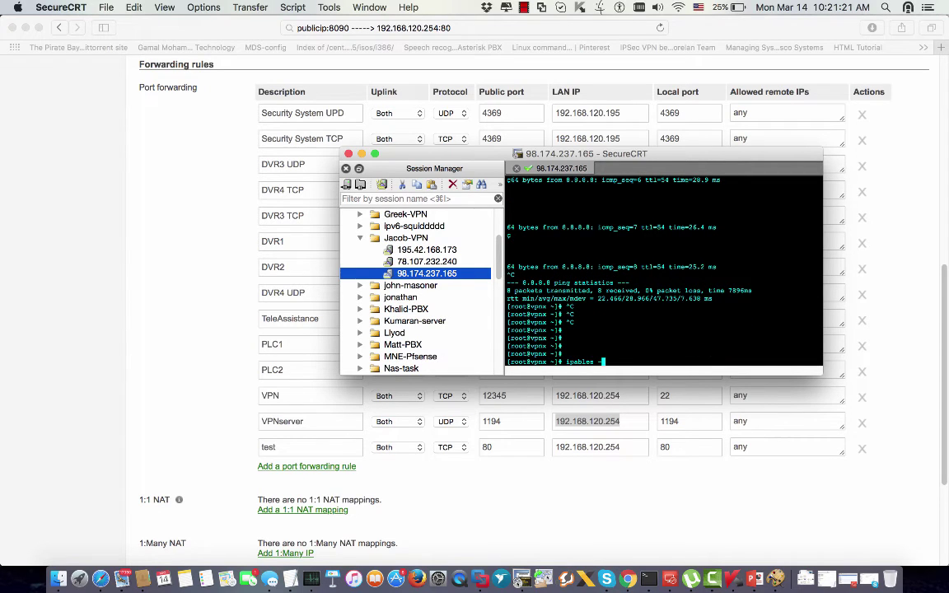
{"action": "type", "text": "L"}
{"action": "key", "text": "Return"}
{"action": "type", "text": "iptab"}
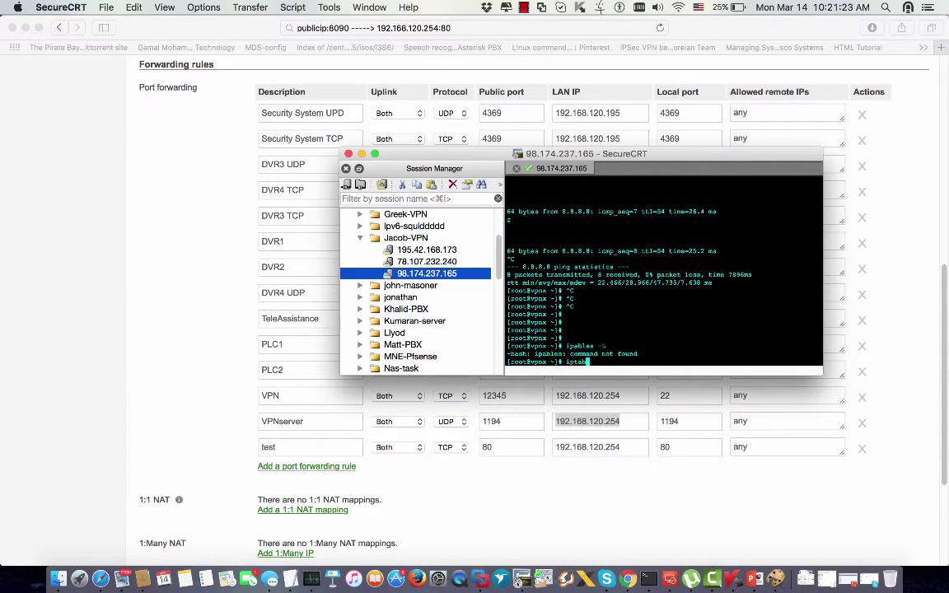
{"action": "type", "text": "les -L"}
{"action": "key", "text": "Return"}
{"action": "key", "text": "Return"}
{"action": "key", "text": "Return"}
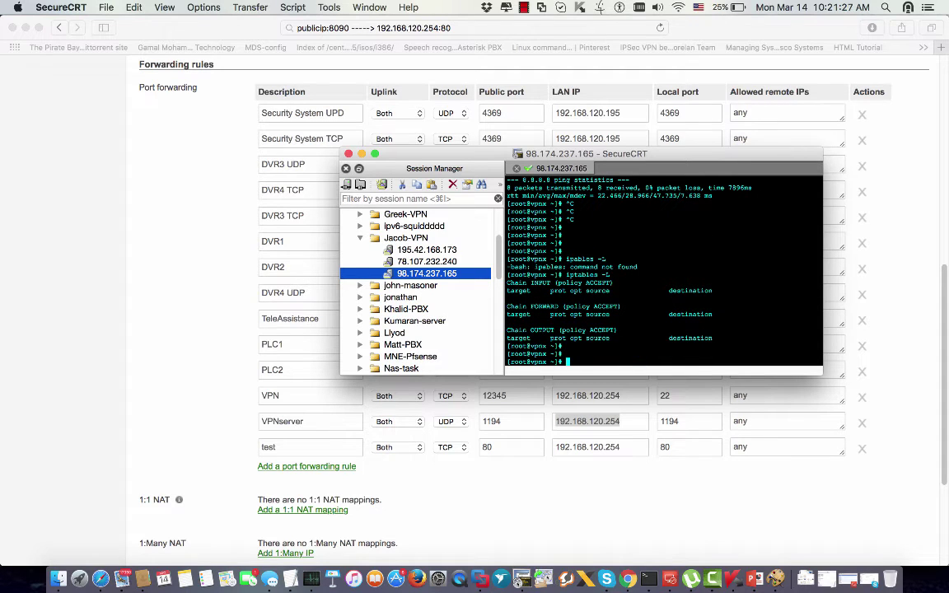
{"action": "key", "text": "Return"}
{"action": "key", "text": "Return"}
- Run sestatus to confirm SELinux is disabled, then enter the /etc/init.d/httpd start command
{"action": "type", "text": "se"}
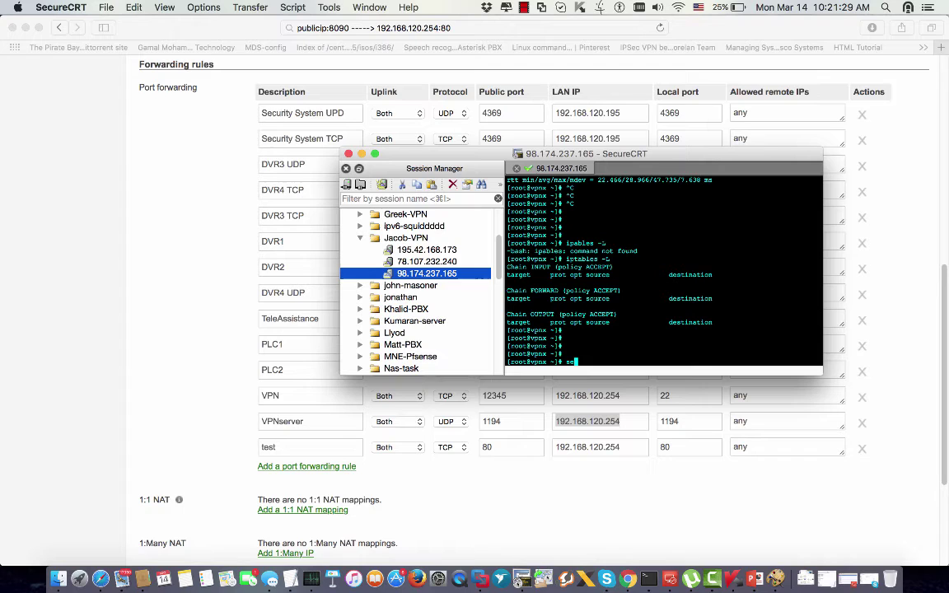
{"action": "type", "text": "status"}
{"action": "key", "text": "Return"}
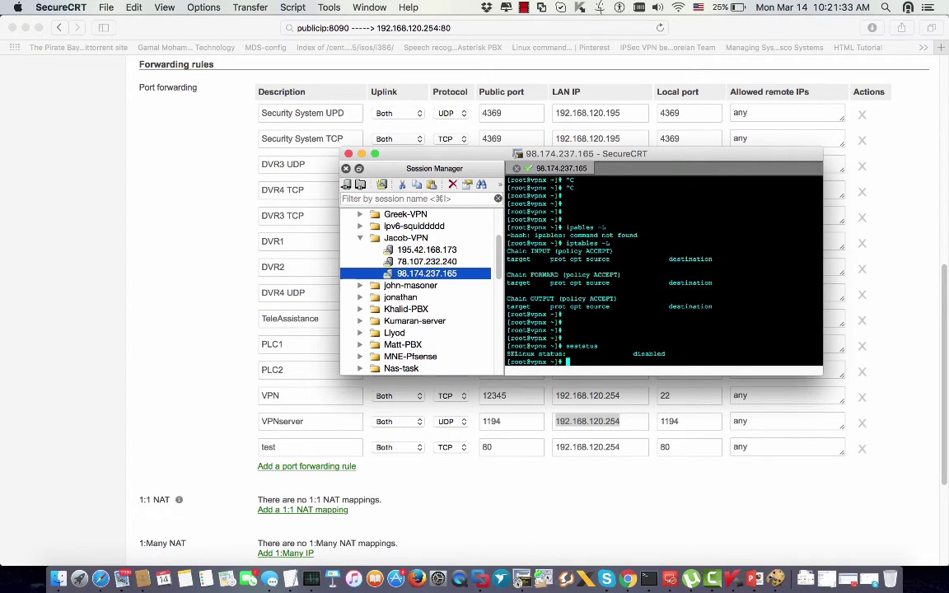
{"action": "key", "text": "Return"}
{"action": "key", "text": "Return"}
{"action": "key", "text": "Return"}
{"action": "key", "text": "Return"}
{"action": "key", "text": "Return"}
{"action": "key", "text": "Return"}
{"action": "key", "text": "Return"}
{"action": "key", "text": "Return"}
{"action": "key", "text": "Return"}
{"action": "key", "text": "Return"}
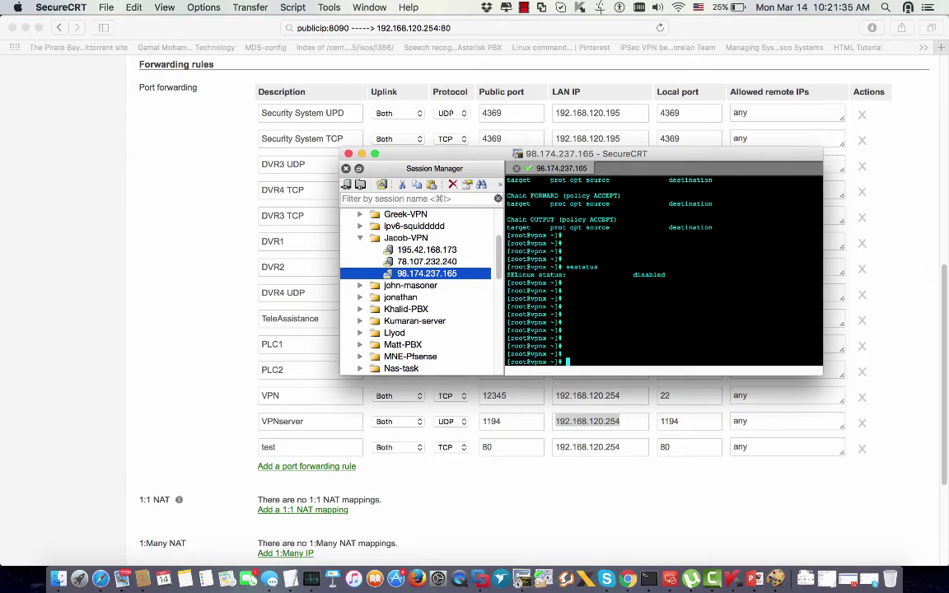
{"action": "key", "text": "Return"}
{"action": "key", "text": "Return"}
{"action": "key", "text": "Return"}
{"action": "key", "text": "Return"}
{"action": "key", "text": "Return"}
{"action": "key", "text": "Return"}
{"action": "key", "text": "Return"}
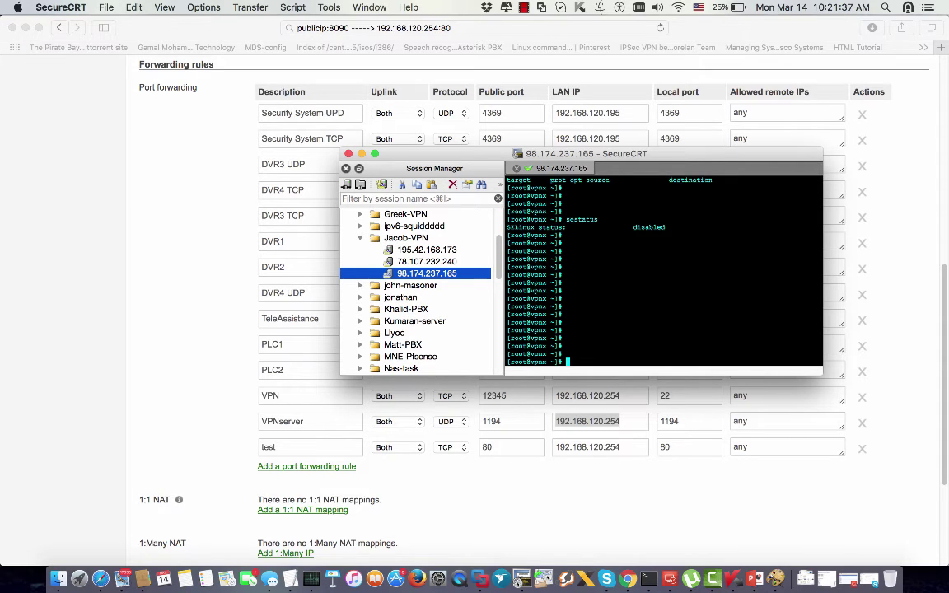
{"action": "type", "text": "/etc/i"}
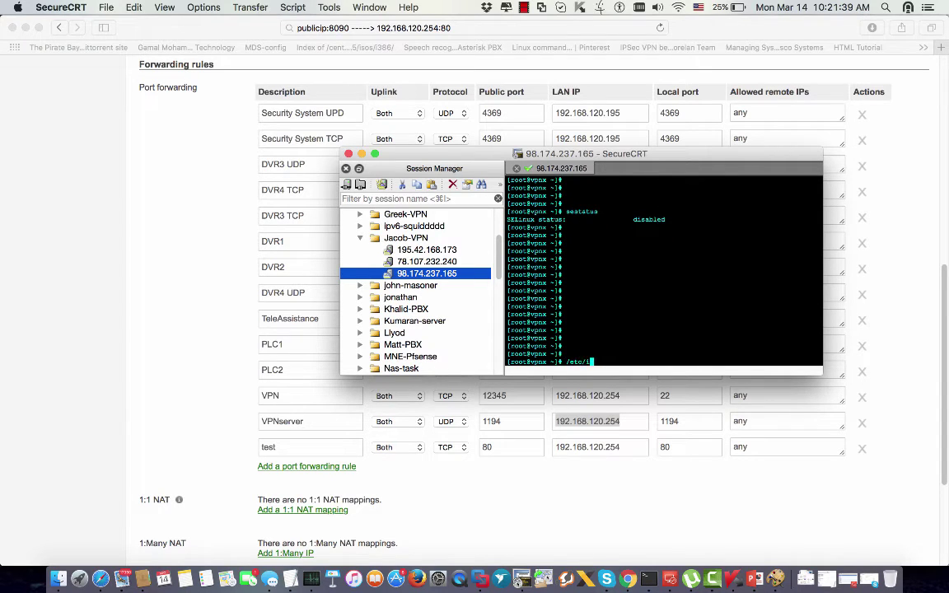
{"action": "type", "text": "nit.d/httpd strat"}
- Find that httpd is missing, then install it with yum install httpd, answering y
{"action": "key", "text": "Return"}
{"action": "key", "text": "Return"}
{"action": "key", "text": "Return"}
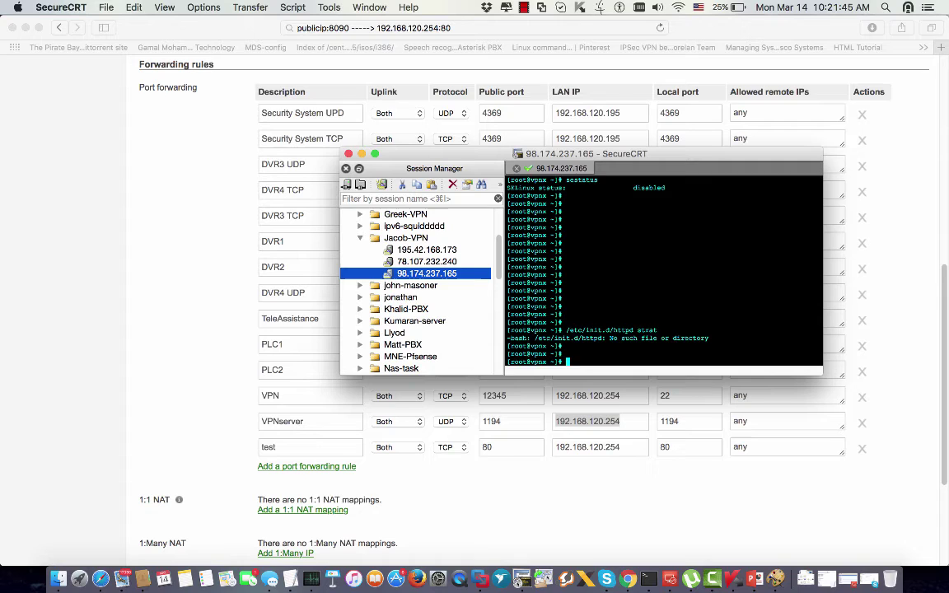
{"action": "key", "text": "Return"}
{"action": "key", "text": "Return"}
{"action": "type", "text": "yum install"}
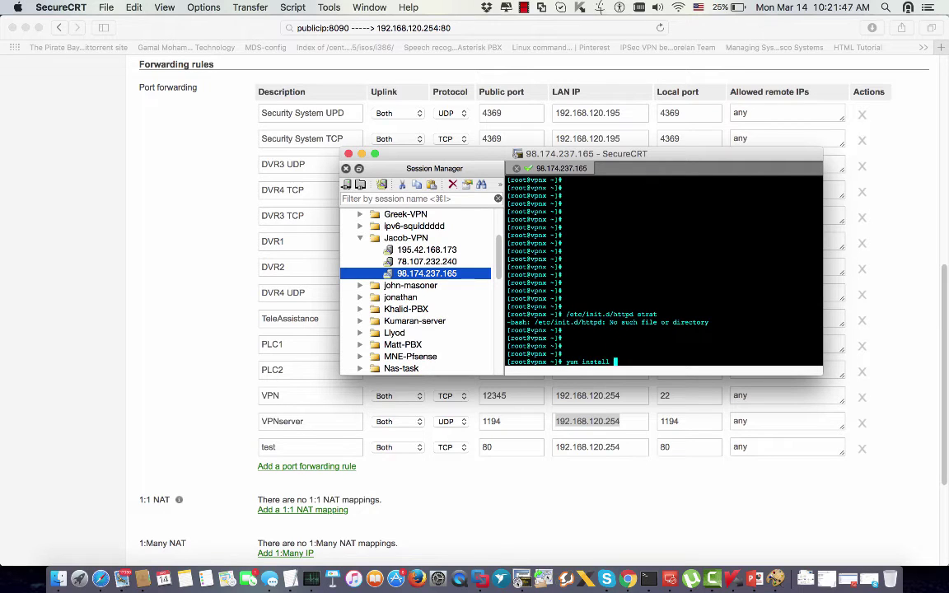
{"action": "type", "text": " httpd"}
{"action": "key", "text": "Return"}
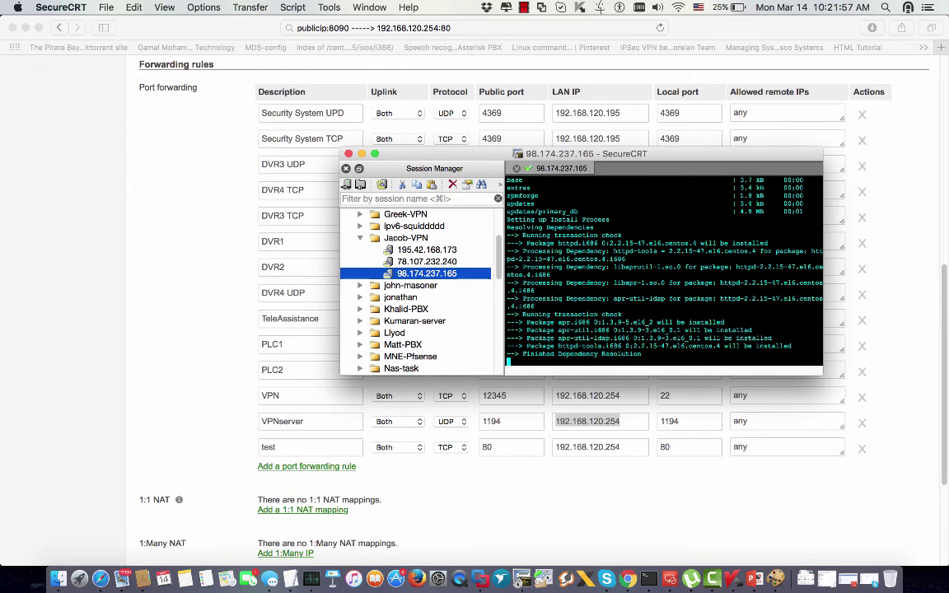
{"action": "type", "text": "y"}
{"action": "key", "text": "Return"}
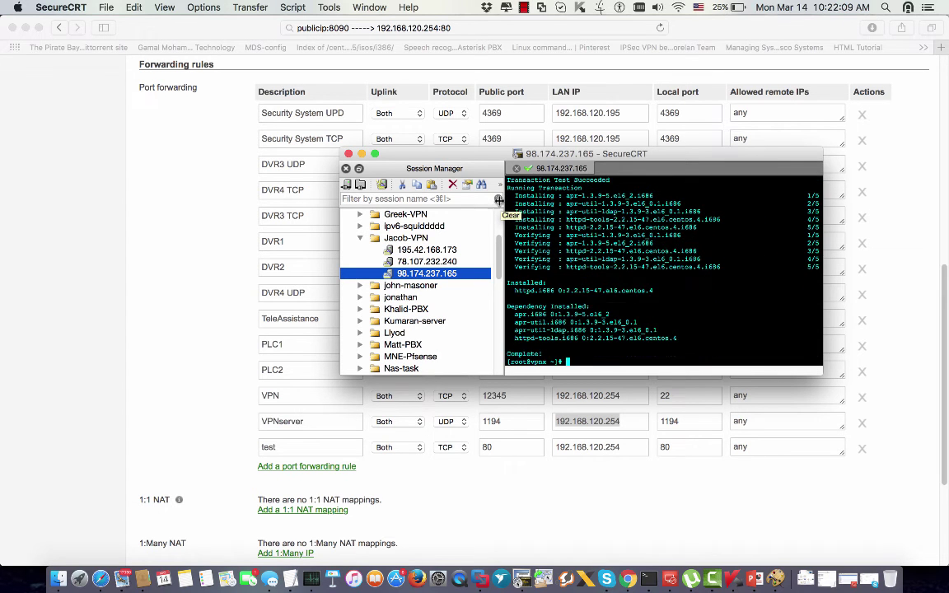
- Restart Apache with /etc/init.d/httpd restart and confirm its status shows it running
{"action": "key", "text": "Return"}
{"action": "key", "text": "Return"}
{"action": "type", "text": "/etc/ini"}
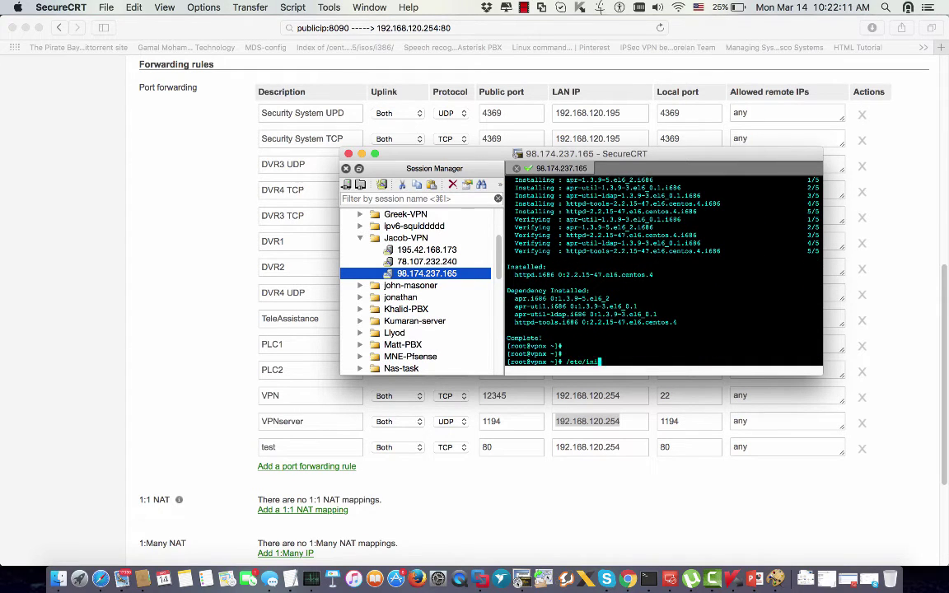
{"action": "type", "text": "t.d/httpd restart"}
{"action": "key", "text": "Return"}
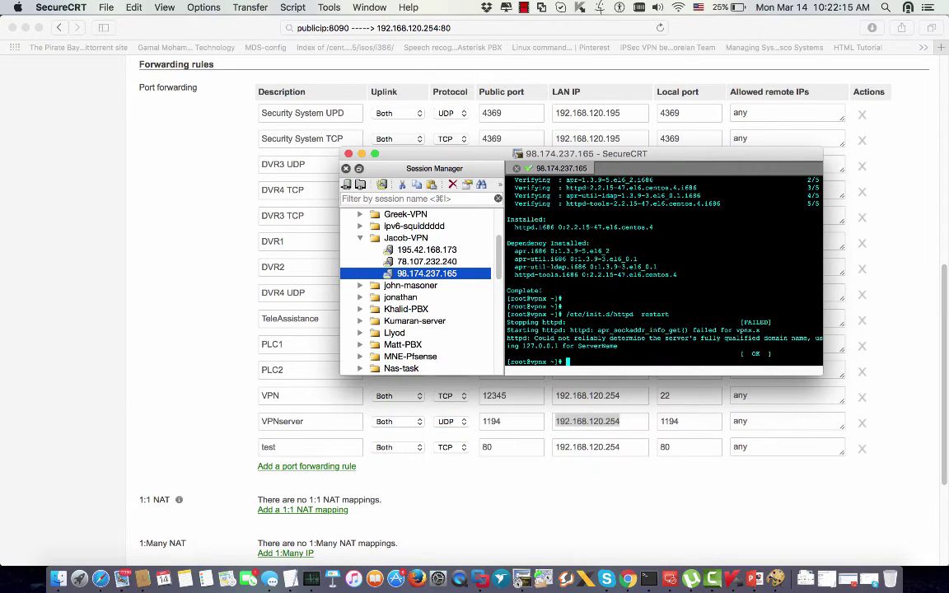
{"action": "key", "text": "Return"}
{"action": "key", "text": "Up"}
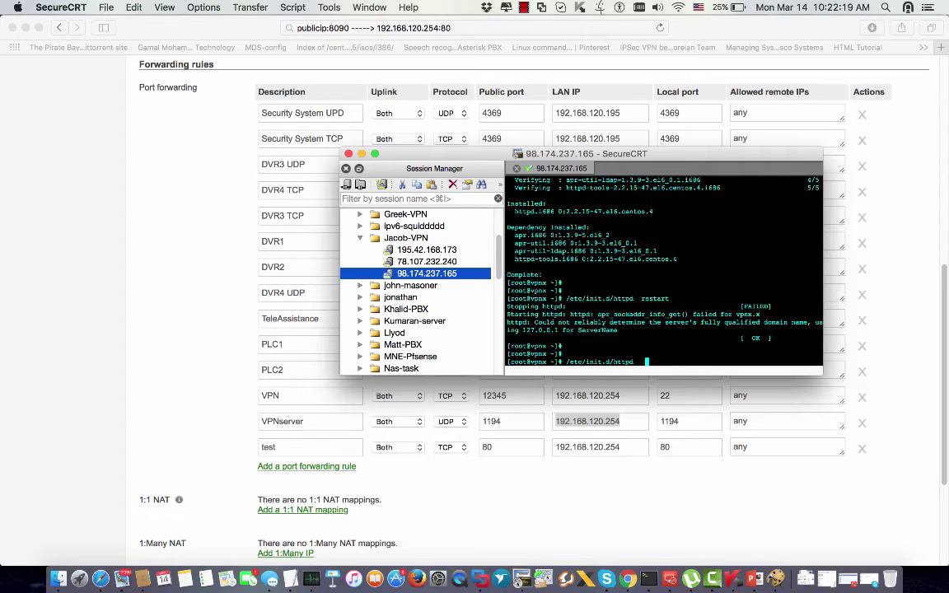
{"action": "type", "text": "status"}
{"action": "key", "text": "Return"}
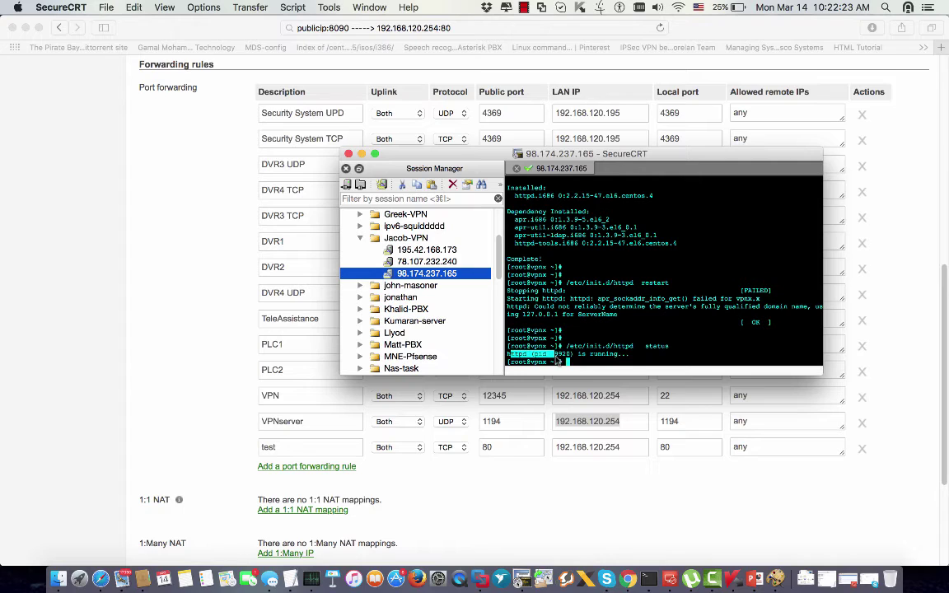
{"action": "key", "text": "Return"}
{"action": "key", "text": "Return"}
{"action": "key", "text": "Return"}
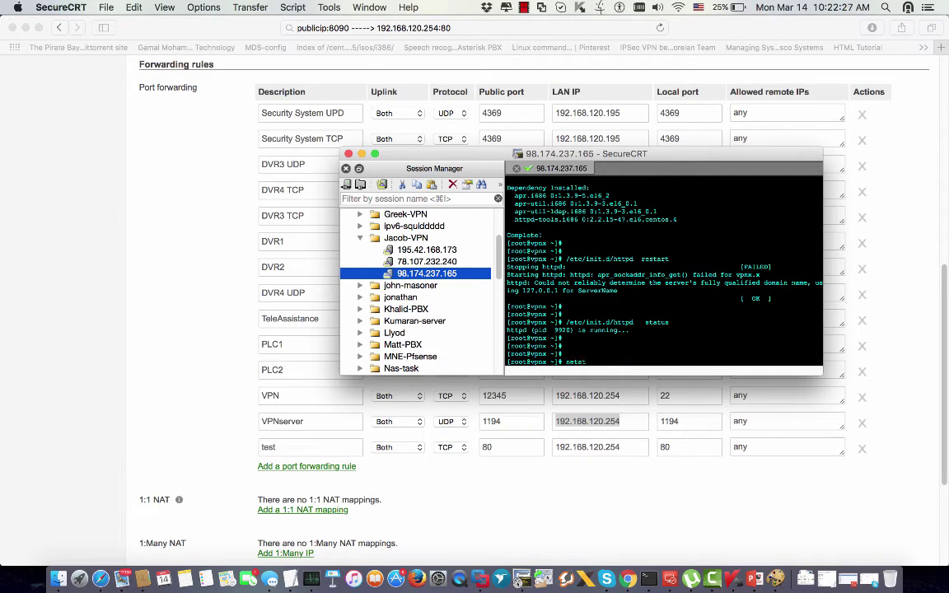
- Run netstat -ant | grep 80 and check for the :::80 LISTEN line
{"action": "type", "text": "netstat -ant | grep 80"}
{"action": "key", "text": "Return"}
{"action": "key", "text": "Up"}
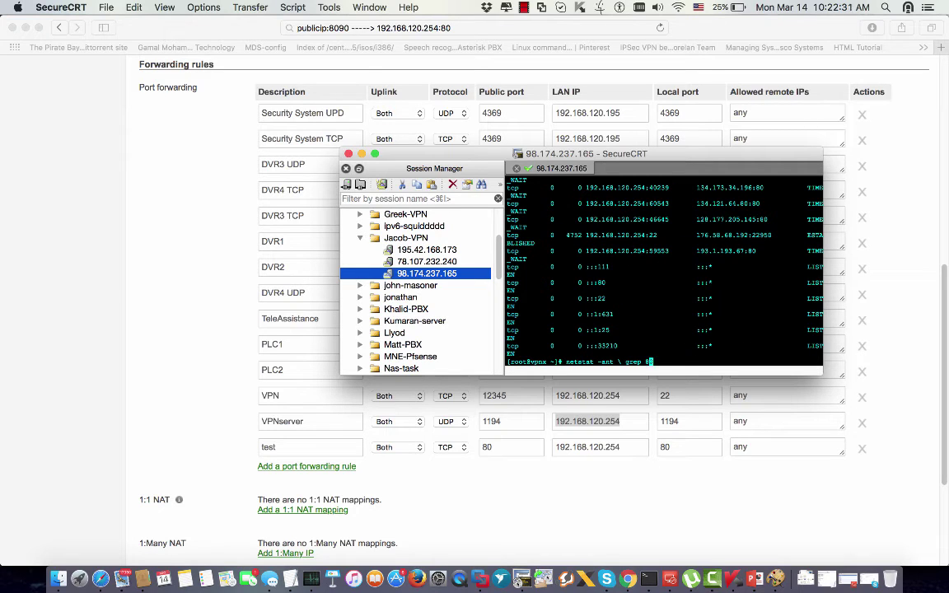
{"action": "key", "text": "Left"}
{"action": "key", "text": "Left"}
{"action": "key", "text": "Left"}
{"action": "key", "text": "Left"}
{"action": "key", "text": "Left"}
{"action": "key", "text": "Left"}
{"action": "key", "text": "Left"}
{"action": "key", "text": "Left"}
{"action": "key", "text": "Left"}
{"action": "key", "text": "Return"}
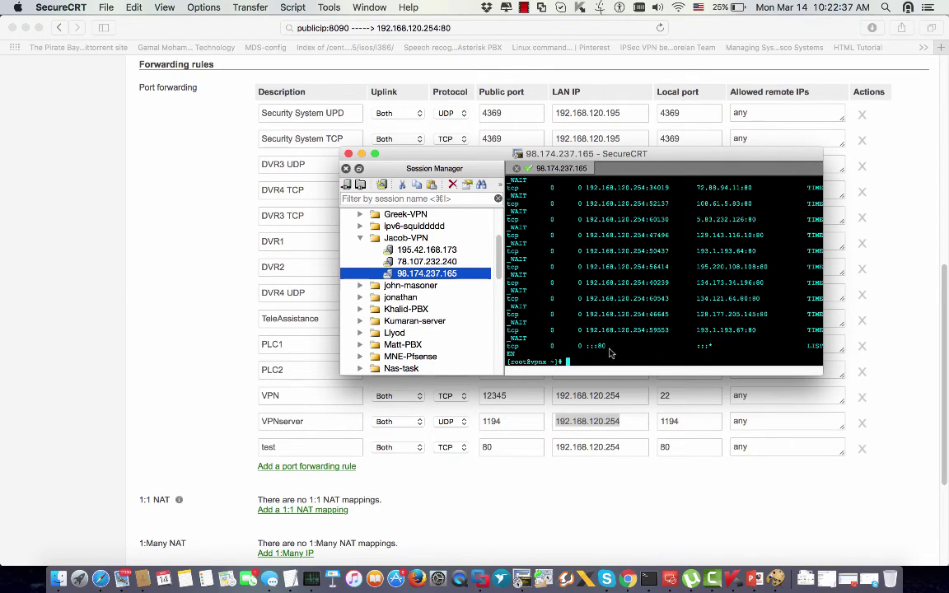
{"action": "scroll", "coordinate": [608, 313], "scroll_direction": "up", "scroll_amount": 2}
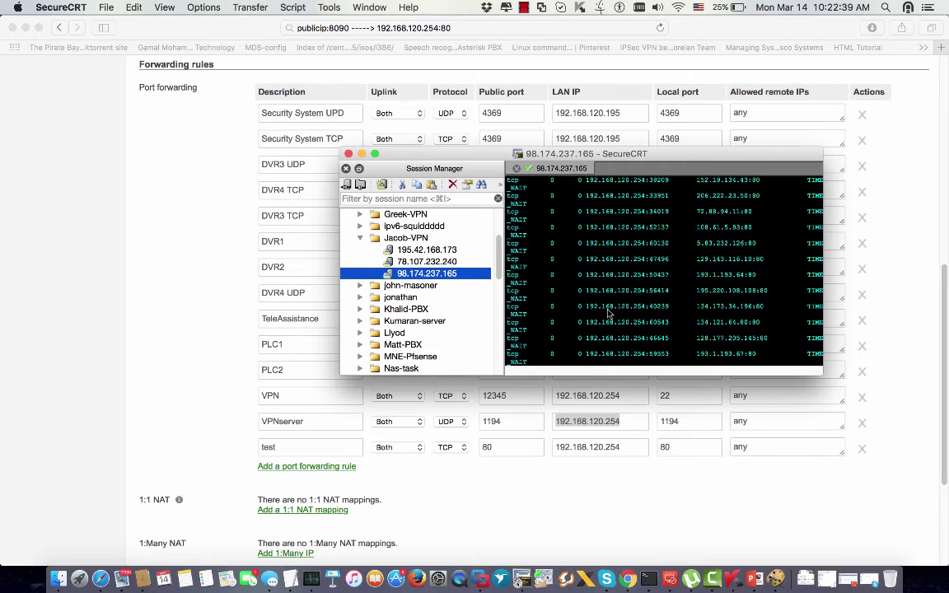
{"action": "scroll", "coordinate": [608, 313], "scroll_direction": "up", "scroll_amount": 5}
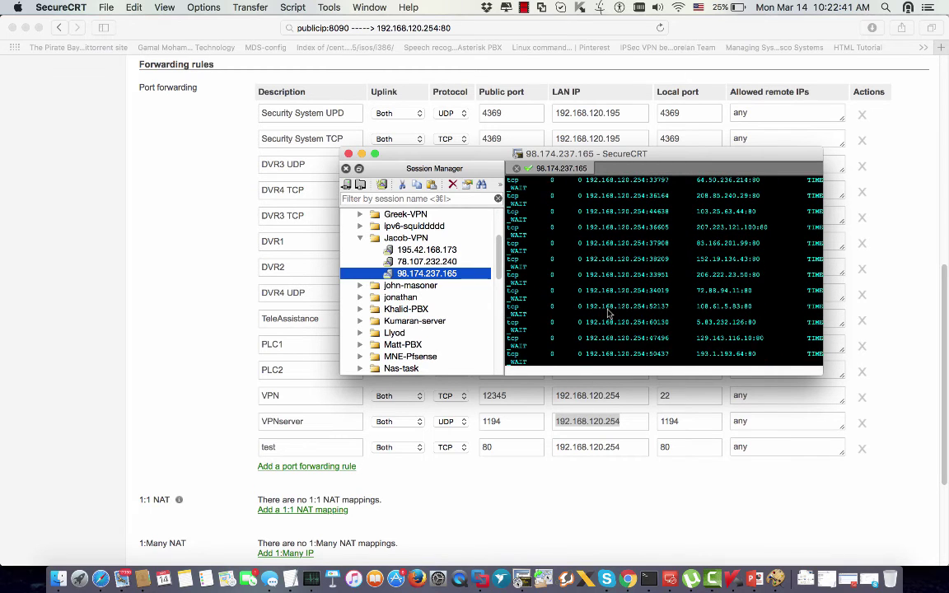
- Copy the server's public IP 98.174.237.165 from the SecureCRT prompt and bring Safari forward
{"action": "key", "text": "Return"}
{"action": "key", "text": "Return"}
{"action": "key", "text": "Return"}
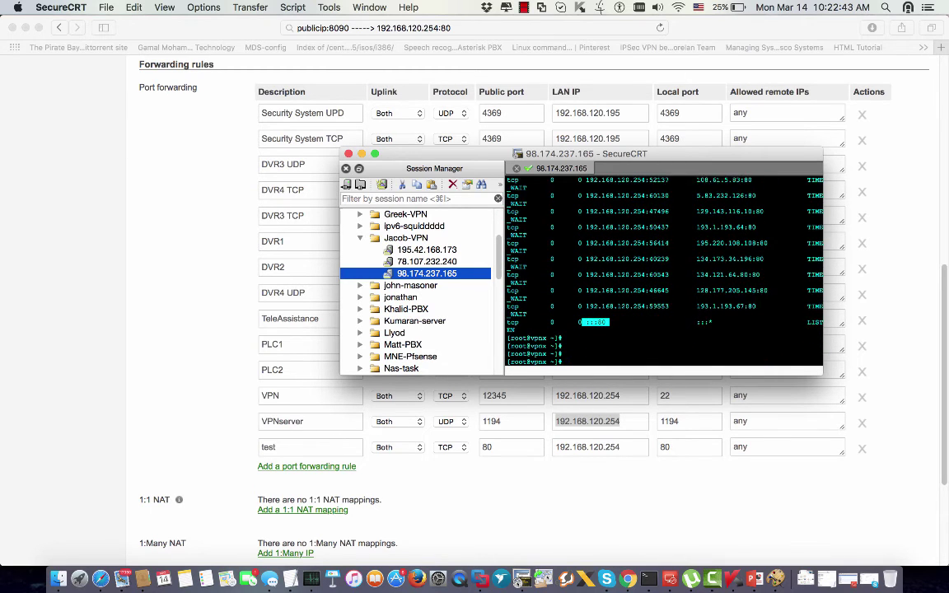
{"action": "key", "text": "Return"}
{"action": "key", "text": "Return"}
{"action": "key", "text": "Return"}
{"action": "key", "text": "Return"}
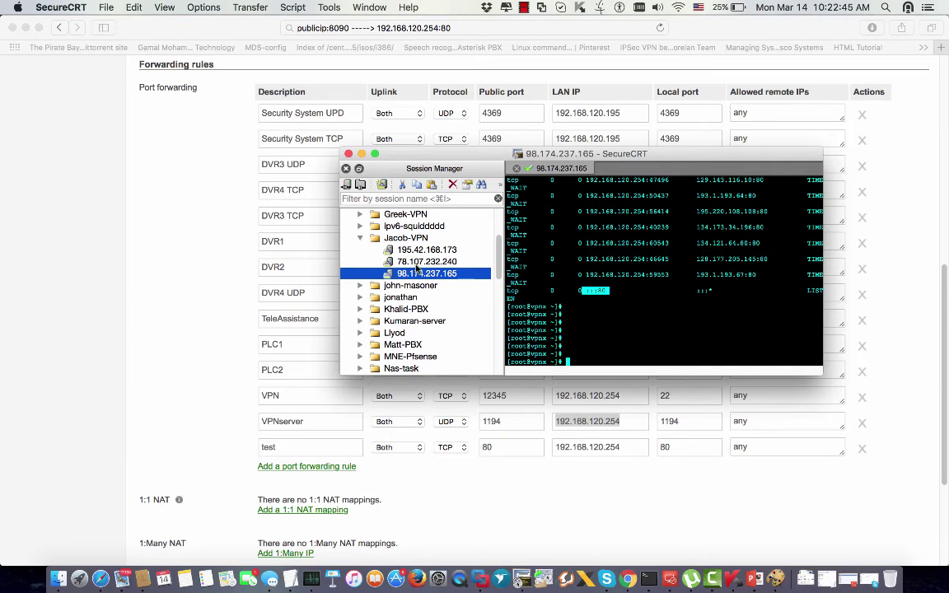
{"action": "left_click", "coordinate": [596, 280]}
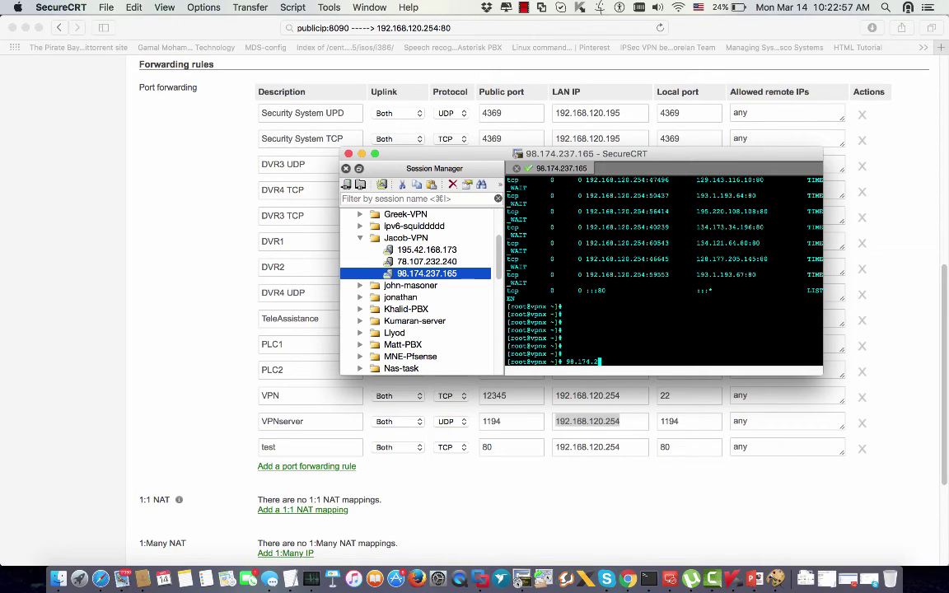
{"action": "type", "text": "165"}
{"action": "left_click_drag", "start_coordinate": [622, 361], "coordinate": [575, 363]}
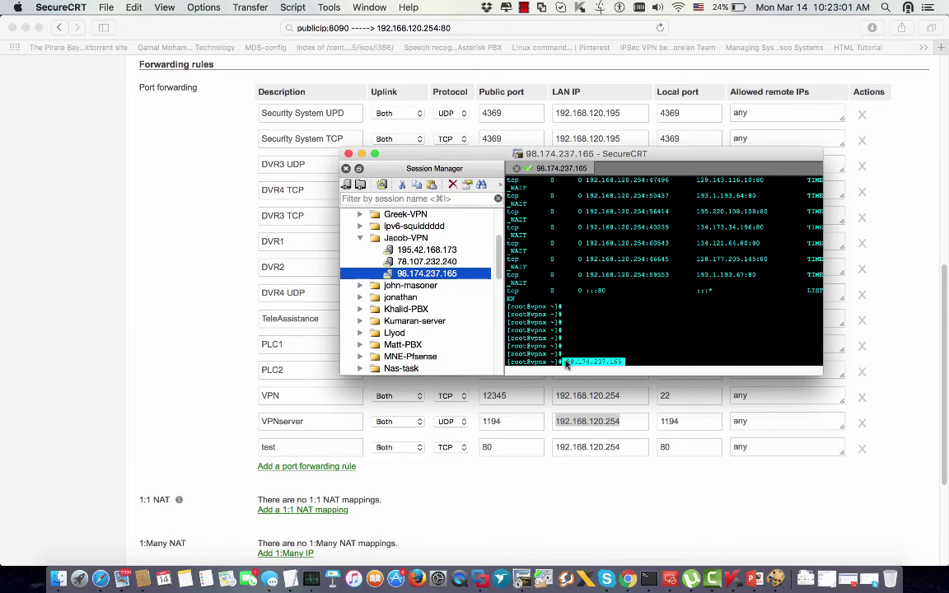
{"action": "left_click", "coordinate": [579, 28]}
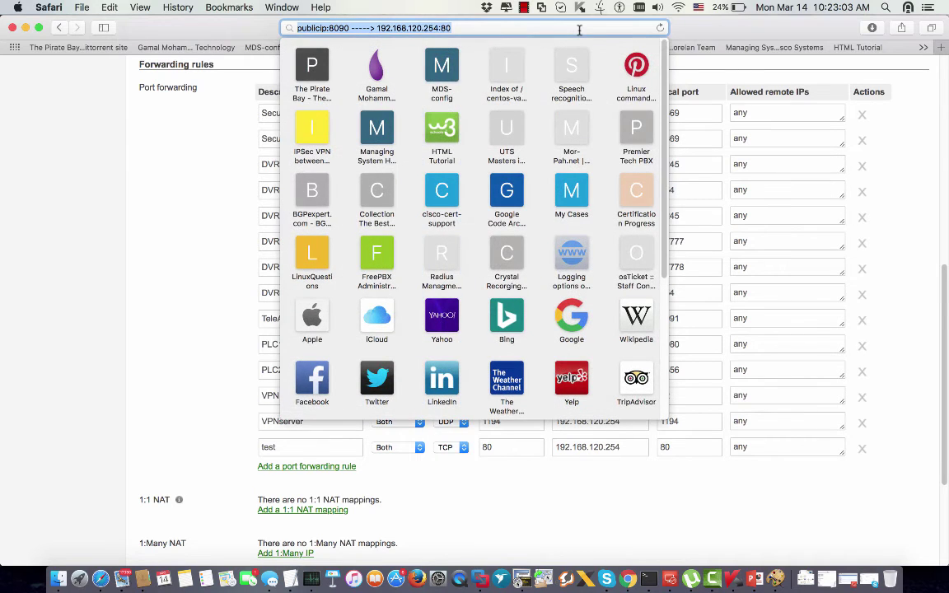
- Load 98.174.237.165 in Safari to show the Apache 2 Test Page, then return to SecureCRT
{"action": "type", "text": "98.174.237.165"}
{"action": "key", "text": "Return"}
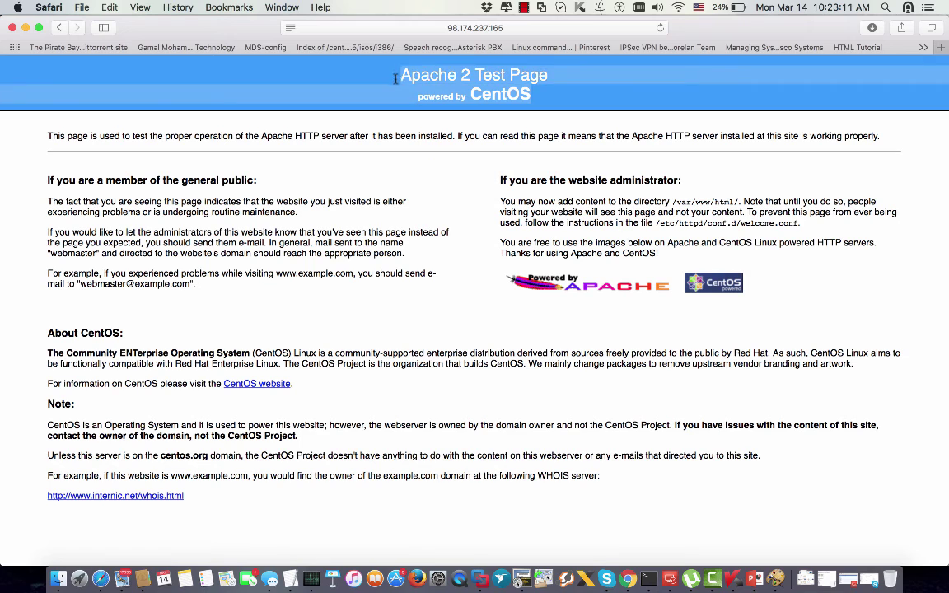
{"action": "left_click", "coordinate": [521, 579]}
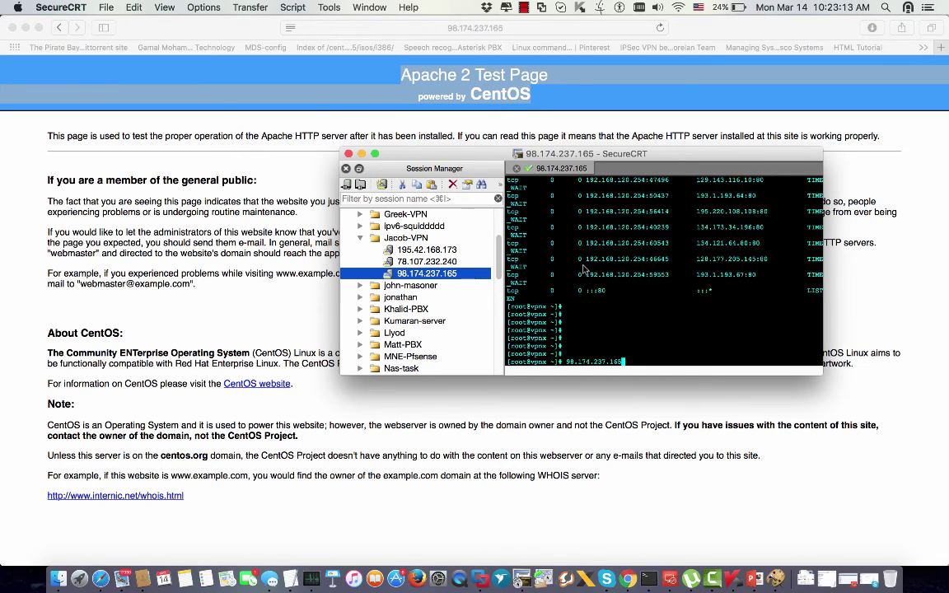
- Follow the Apache access log with tailf /var/log/httpd/access_log and review recent entries
{"action": "key", "text": "ctrl+c"}
{"action": "key", "text": "Return"}
{"action": "key", "text": "Return"}
{"action": "key", "text": "Return"}
{"action": "key", "text": "Return"}
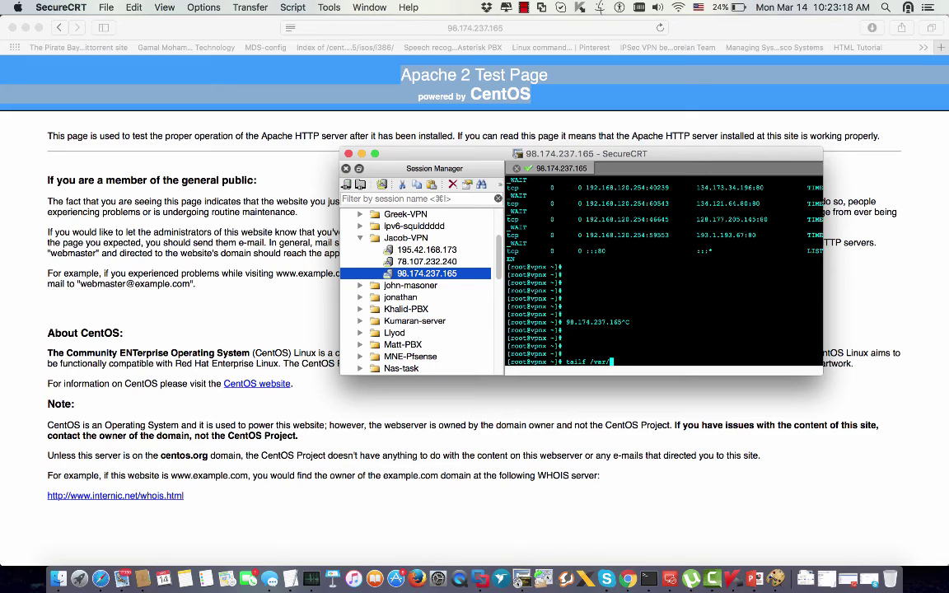
{"action": "type", "text": "tailf /var/log/httpd/a"}
{"action": "key", "text": "Tab"}
{"action": "key", "text": "Return"}
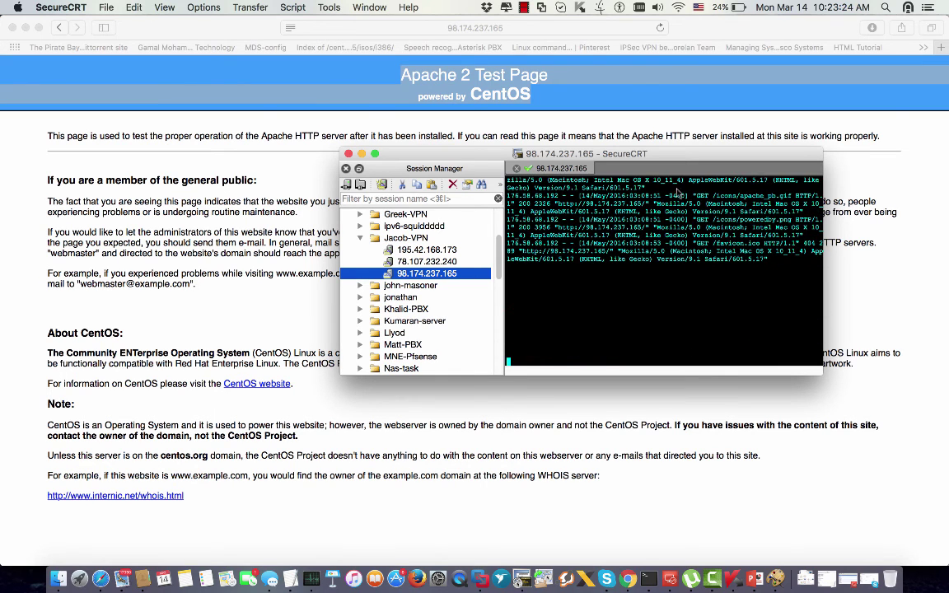
{"action": "left_click_drag", "start_coordinate": [506, 235], "coordinate": [688, 241]}
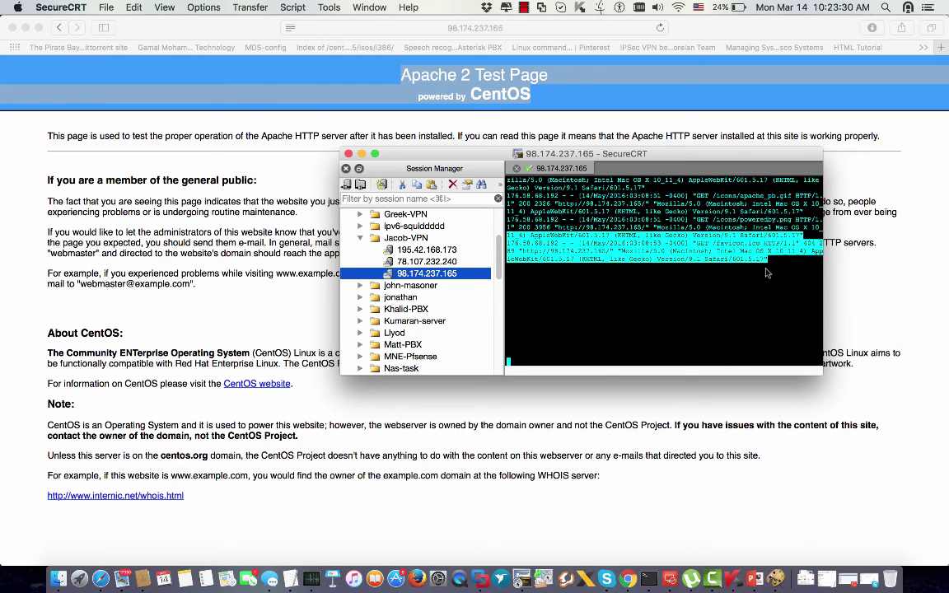
{"action": "left_click", "coordinate": [688, 240]}
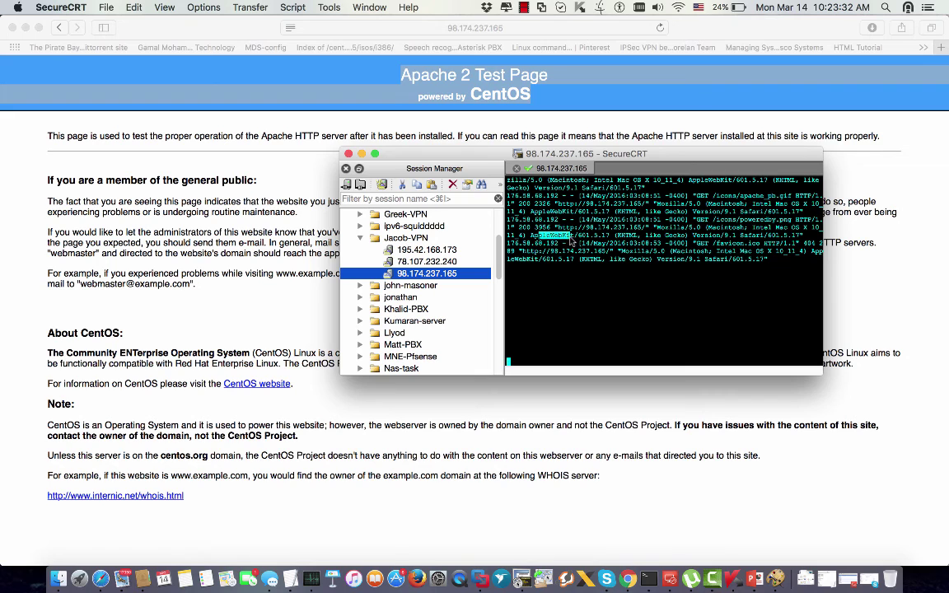
{"action": "left_click_drag", "start_coordinate": [538, 235], "coordinate": [740, 235]}
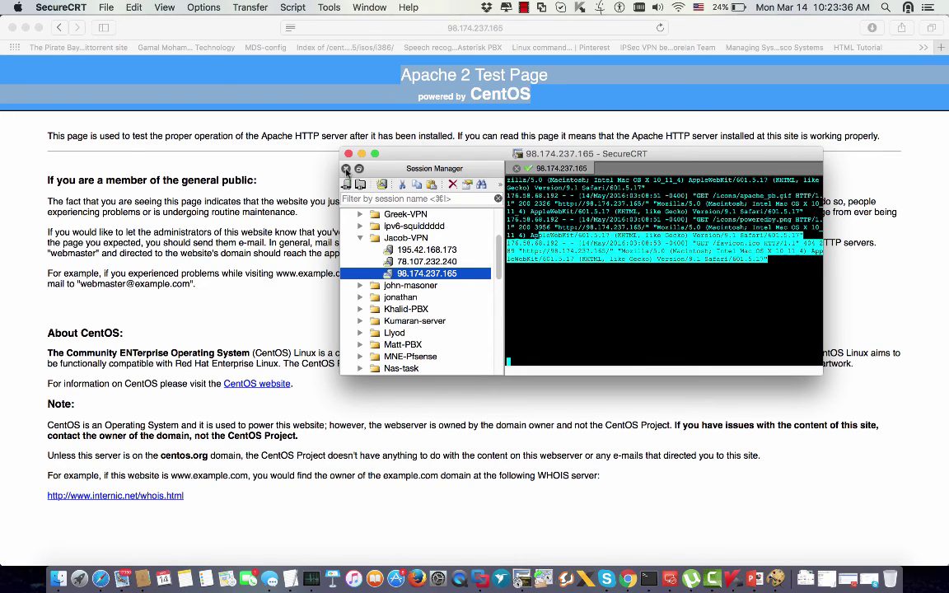
- Reload the test page in Safari, check the new GET log entry, then return to the Meraki firewall page
{"action": "left_click", "coordinate": [313, 158]}
{"action": "left_click", "coordinate": [503, 32]}
{"action": "key", "text": "Return"}
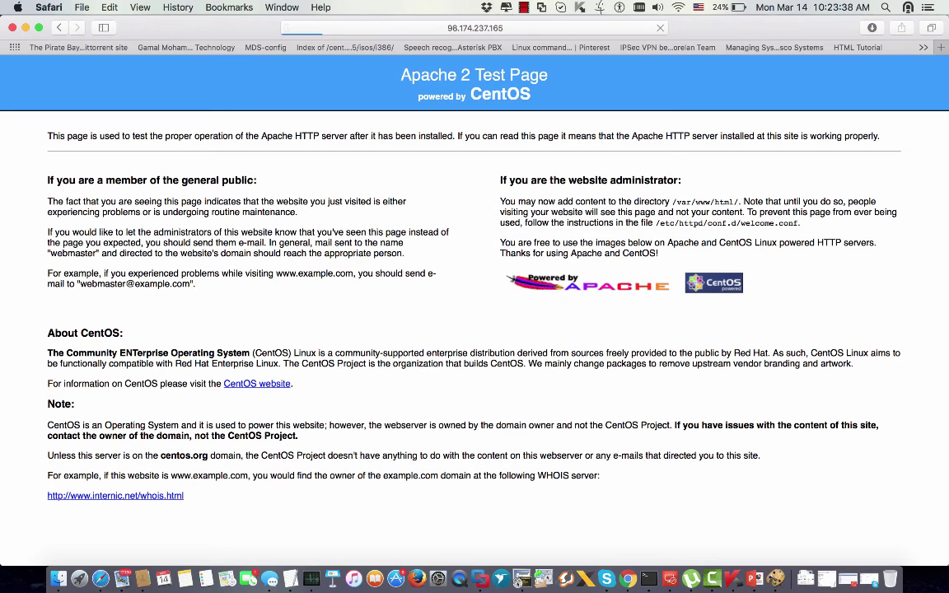
{"action": "left_click", "coordinate": [479, 579]}
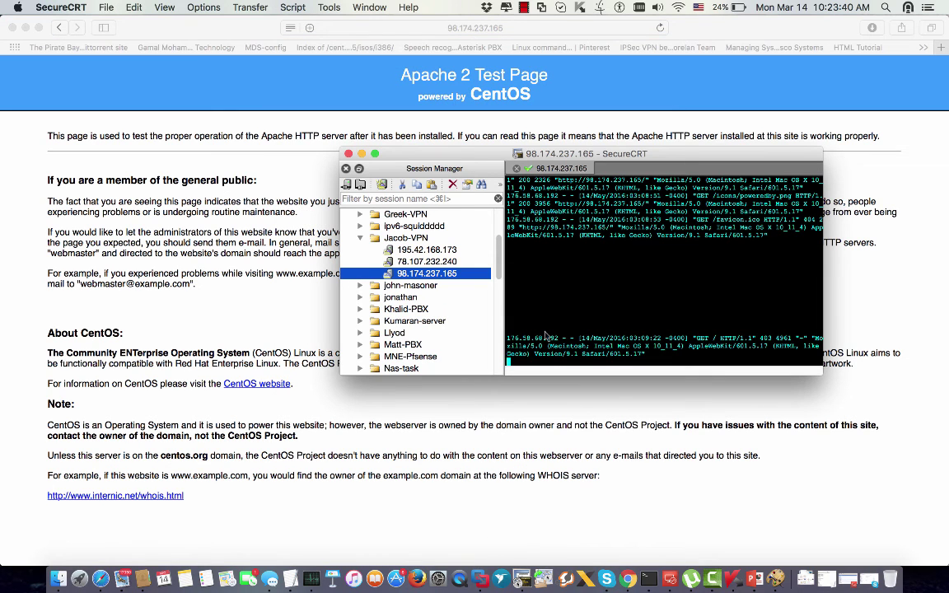
{"action": "left_click_drag", "start_coordinate": [508, 345], "coordinate": [687, 355]}
{"action": "left_click", "coordinate": [634, 324]}
{"action": "left_click", "coordinate": [255, 300]}
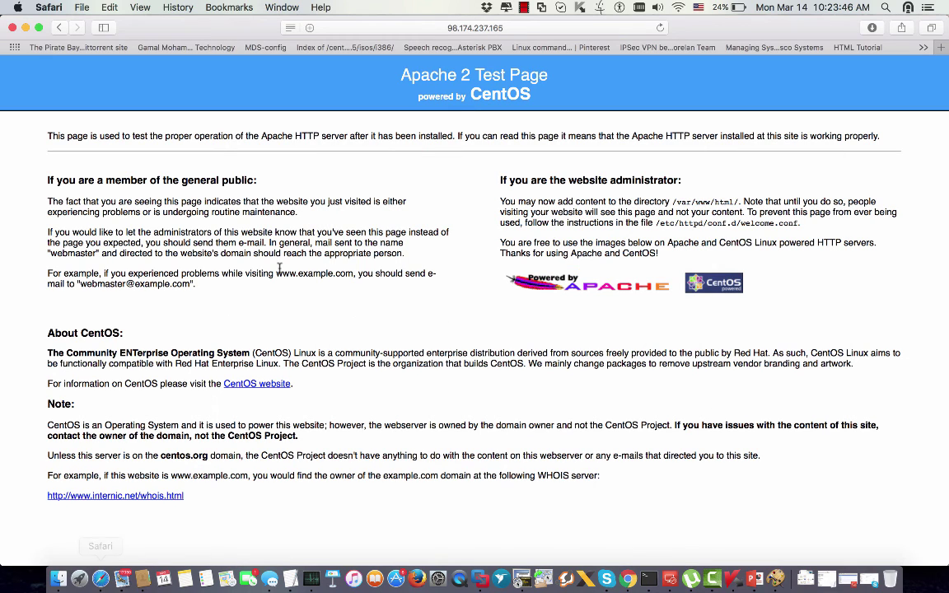
{"action": "left_click", "coordinate": [56, 28]}
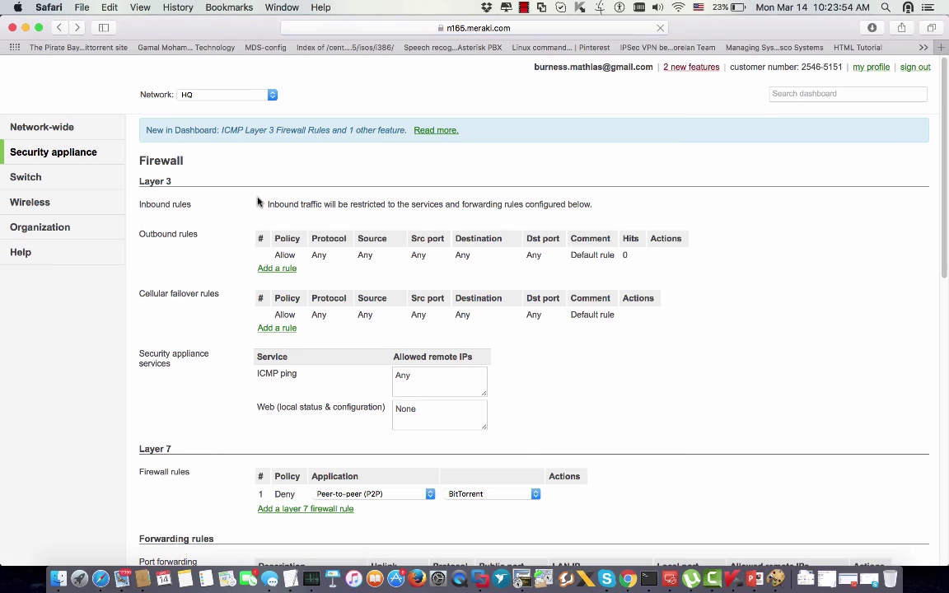
- Delete the 'test' TCP 80 forwarding rule, leaving VPNserver last, and save the changes
{"action": "scroll", "coordinate": [246, 408], "scroll_direction": "down", "scroll_amount": 15}
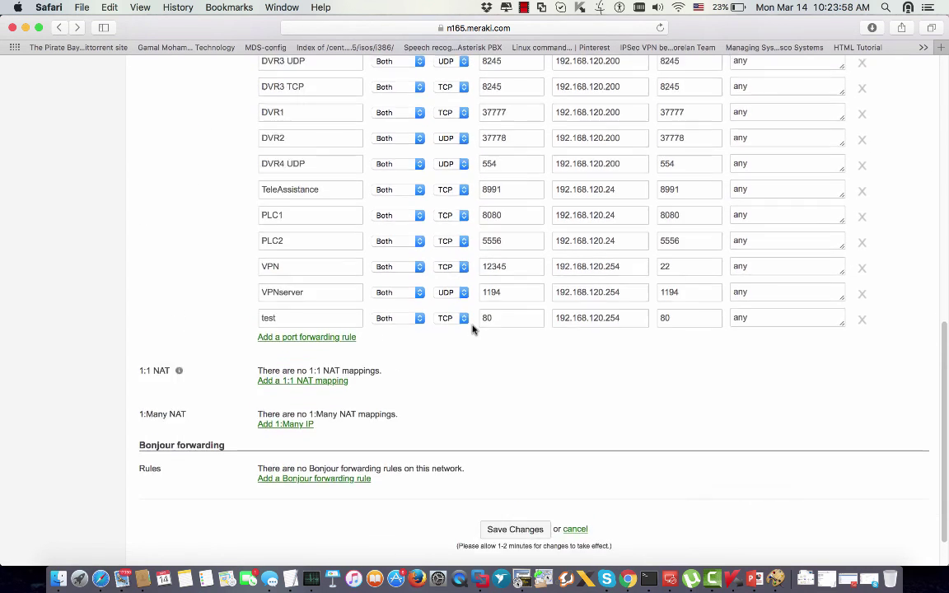
{"action": "left_click", "coordinate": [859, 337]}
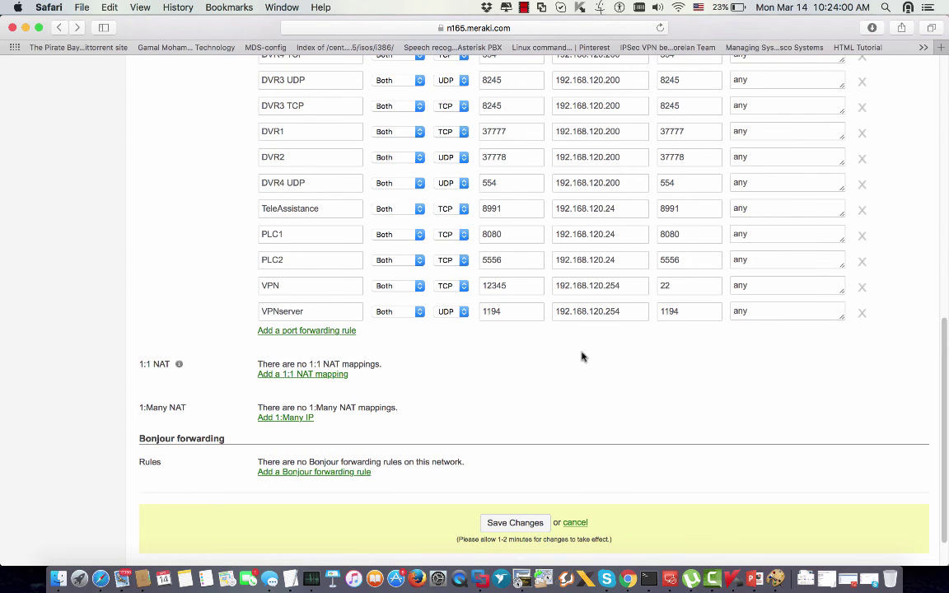
{"action": "scroll", "coordinate": [581, 355], "scroll_direction": "down", "scroll_amount": 1}
{"action": "left_click", "coordinate": [517, 490]}
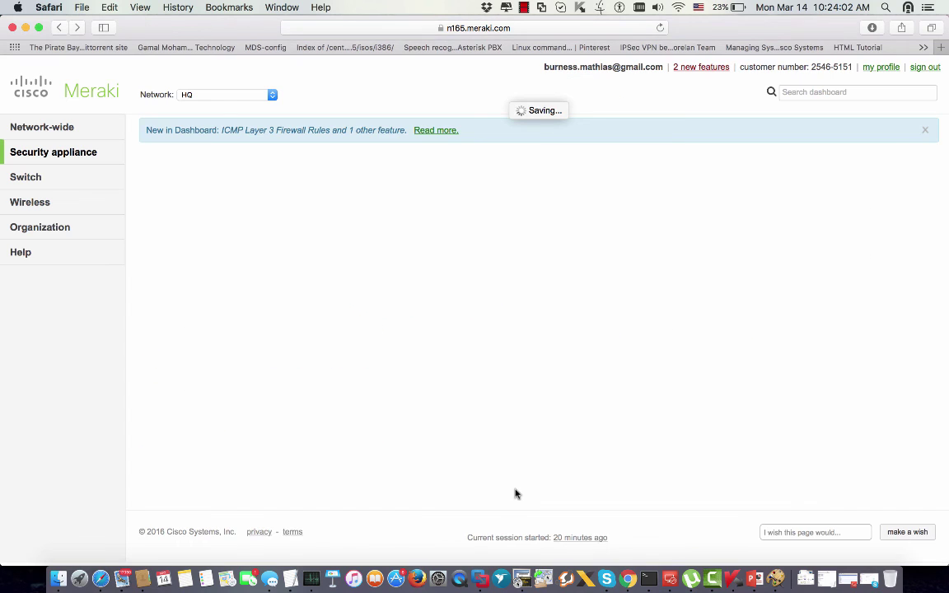
{"action": "scroll", "coordinate": [515, 493], "scroll_direction": "down", "scroll_amount": 15}
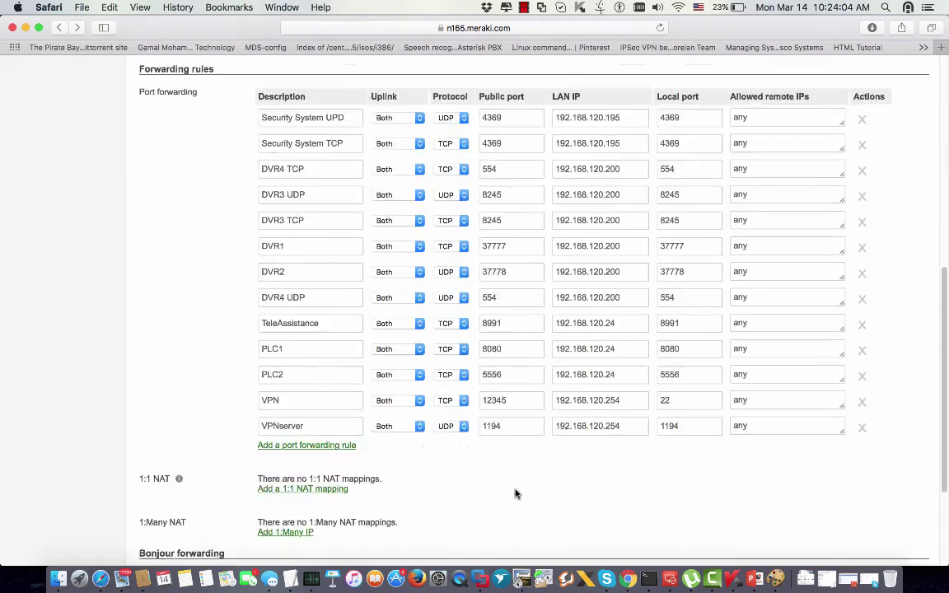
{"action": "scroll", "coordinate": [515, 490], "scroll_direction": "up", "scroll_amount": 15}
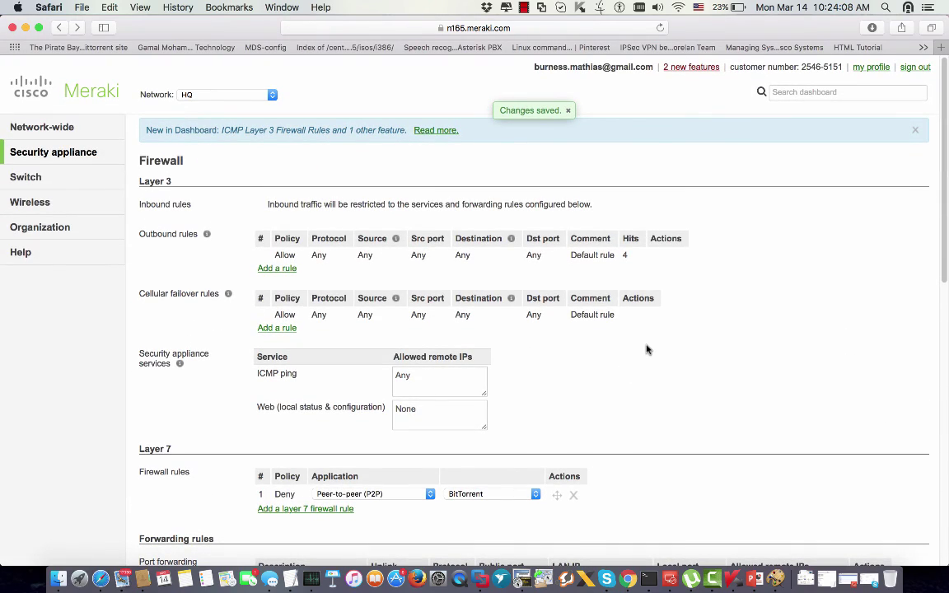
{"action": "scroll", "coordinate": [646, 350], "scroll_direction": "down", "scroll_amount": 5}
{"action": "scroll", "coordinate": [646, 350], "scroll_direction": "up", "scroll_amount": 5}
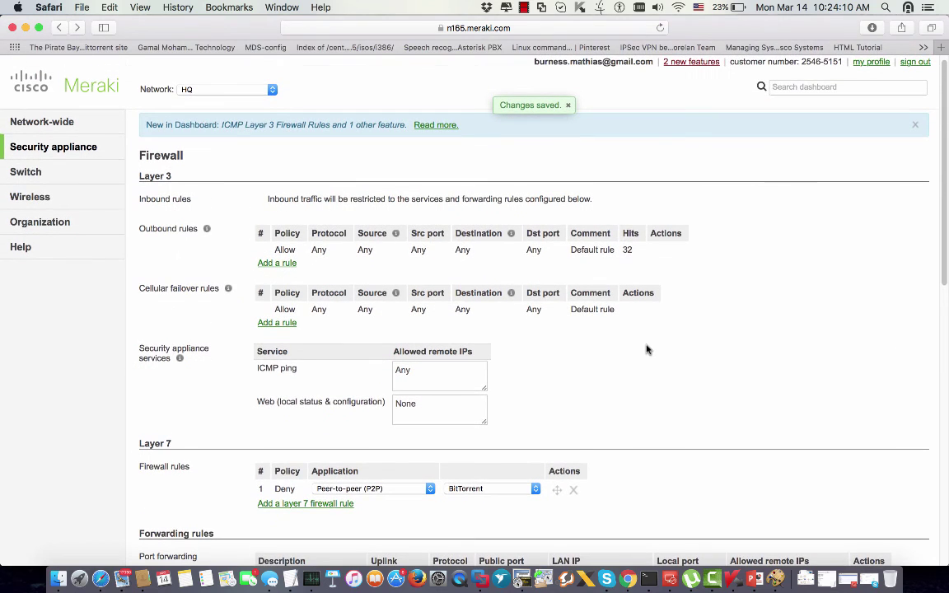